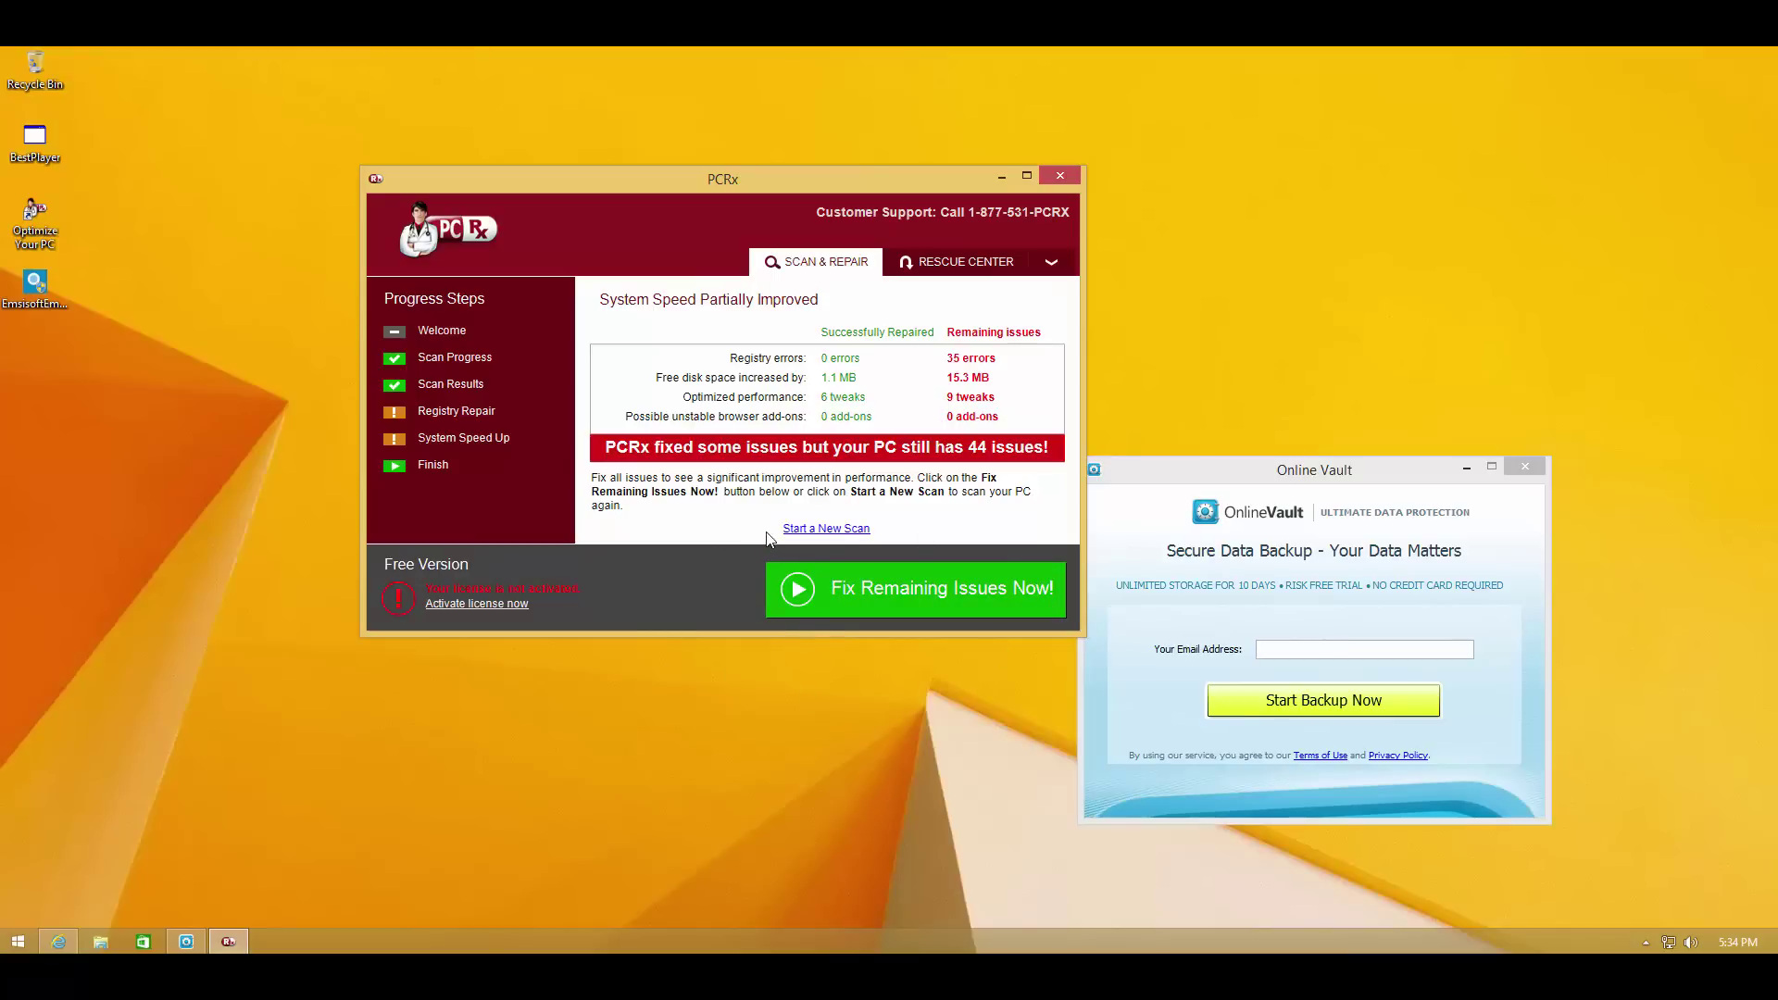
- Activate the Your Email Address field in the Online Vault backup window
{"action": "left_click", "coordinate": [1304, 485]}
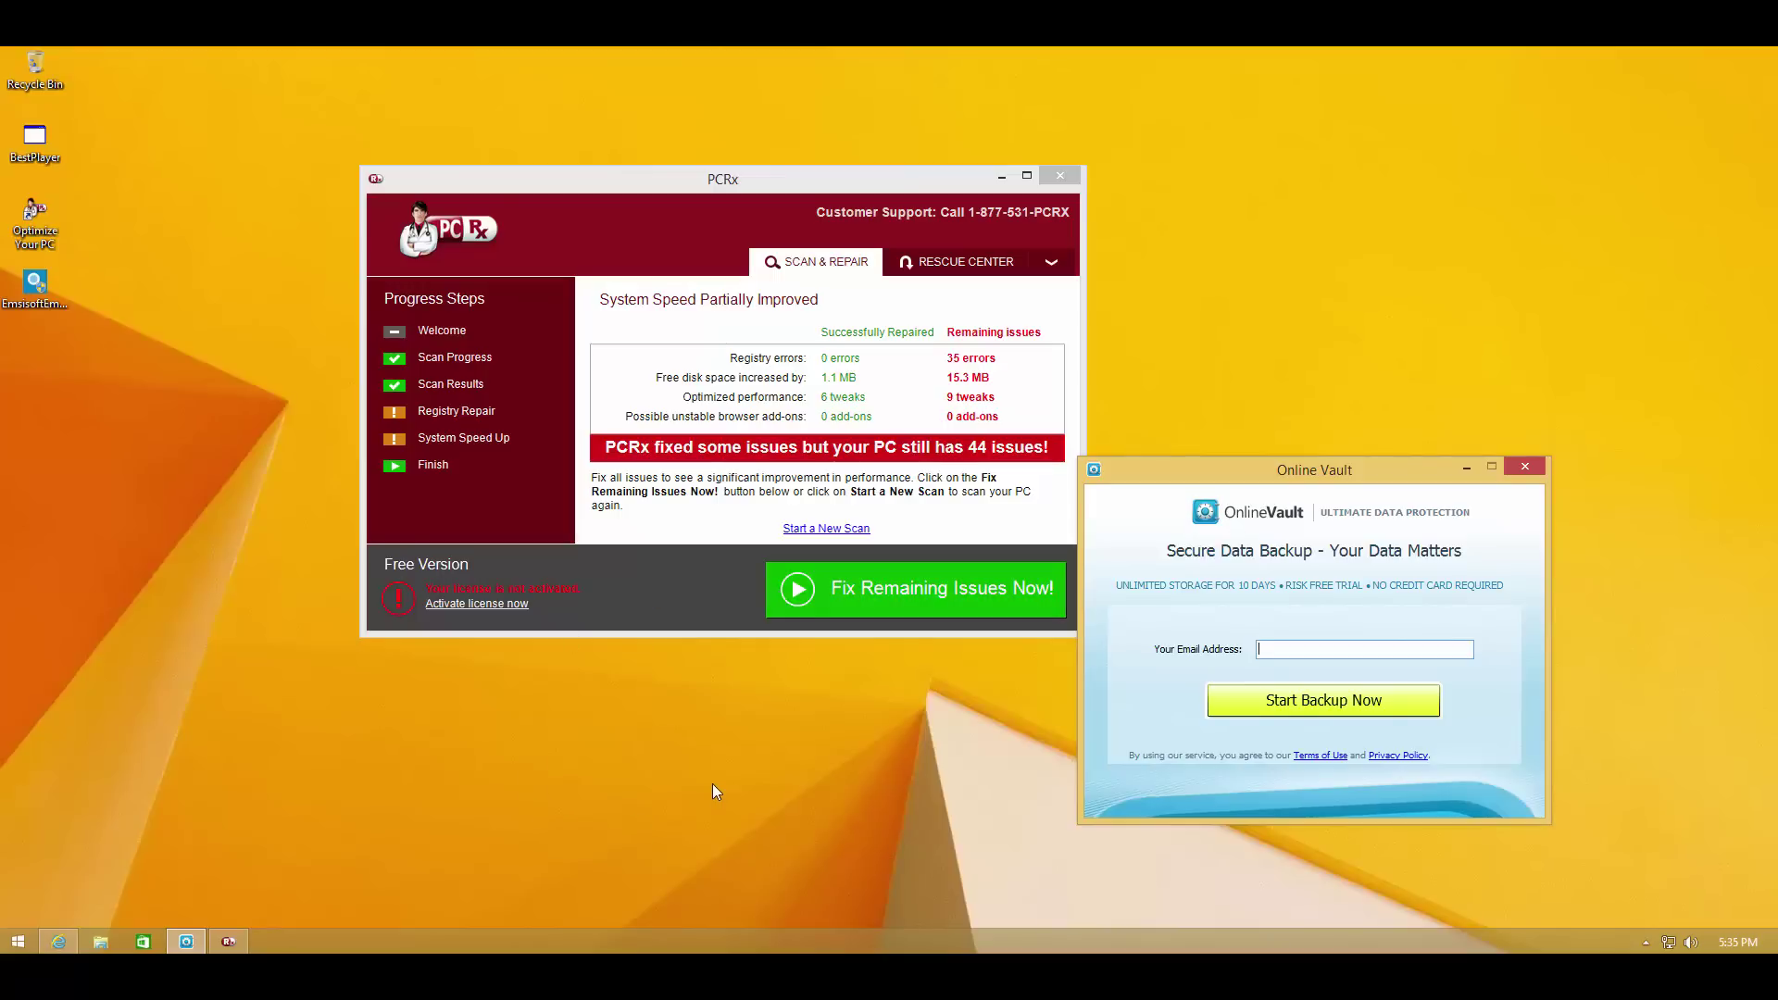
- Launch BestPlayer from its desktop icon
{"action": "double_click", "coordinate": [33, 153]}
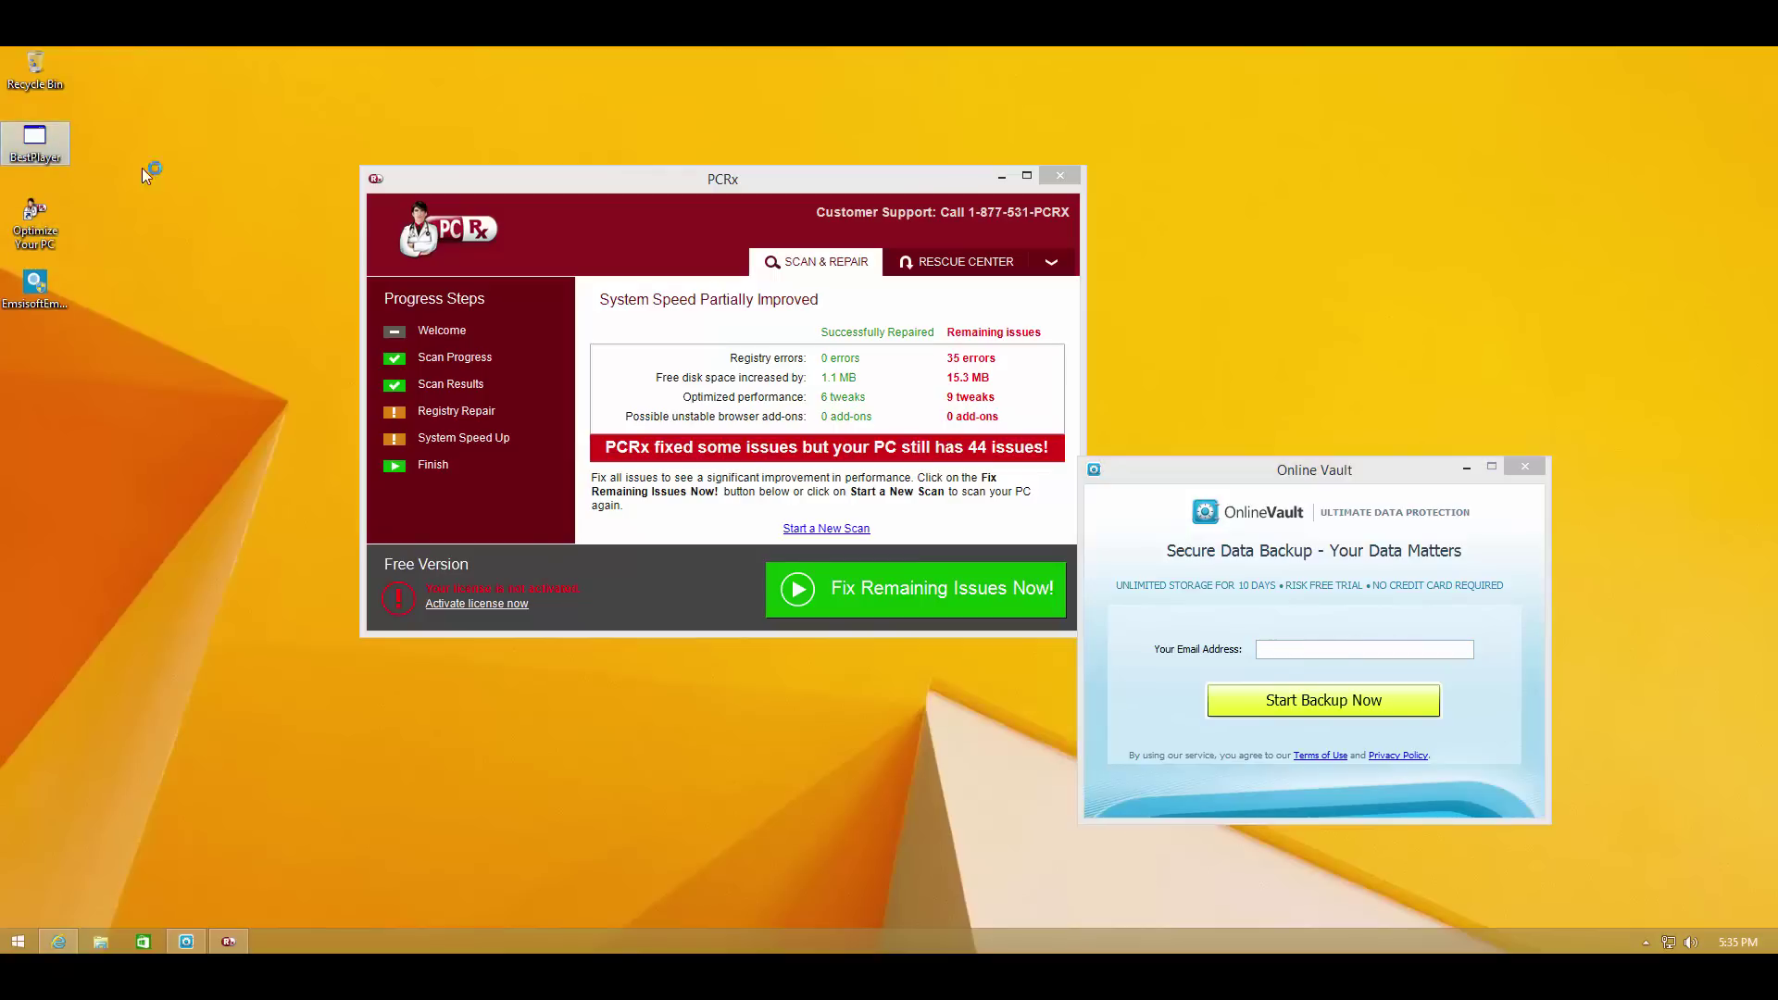
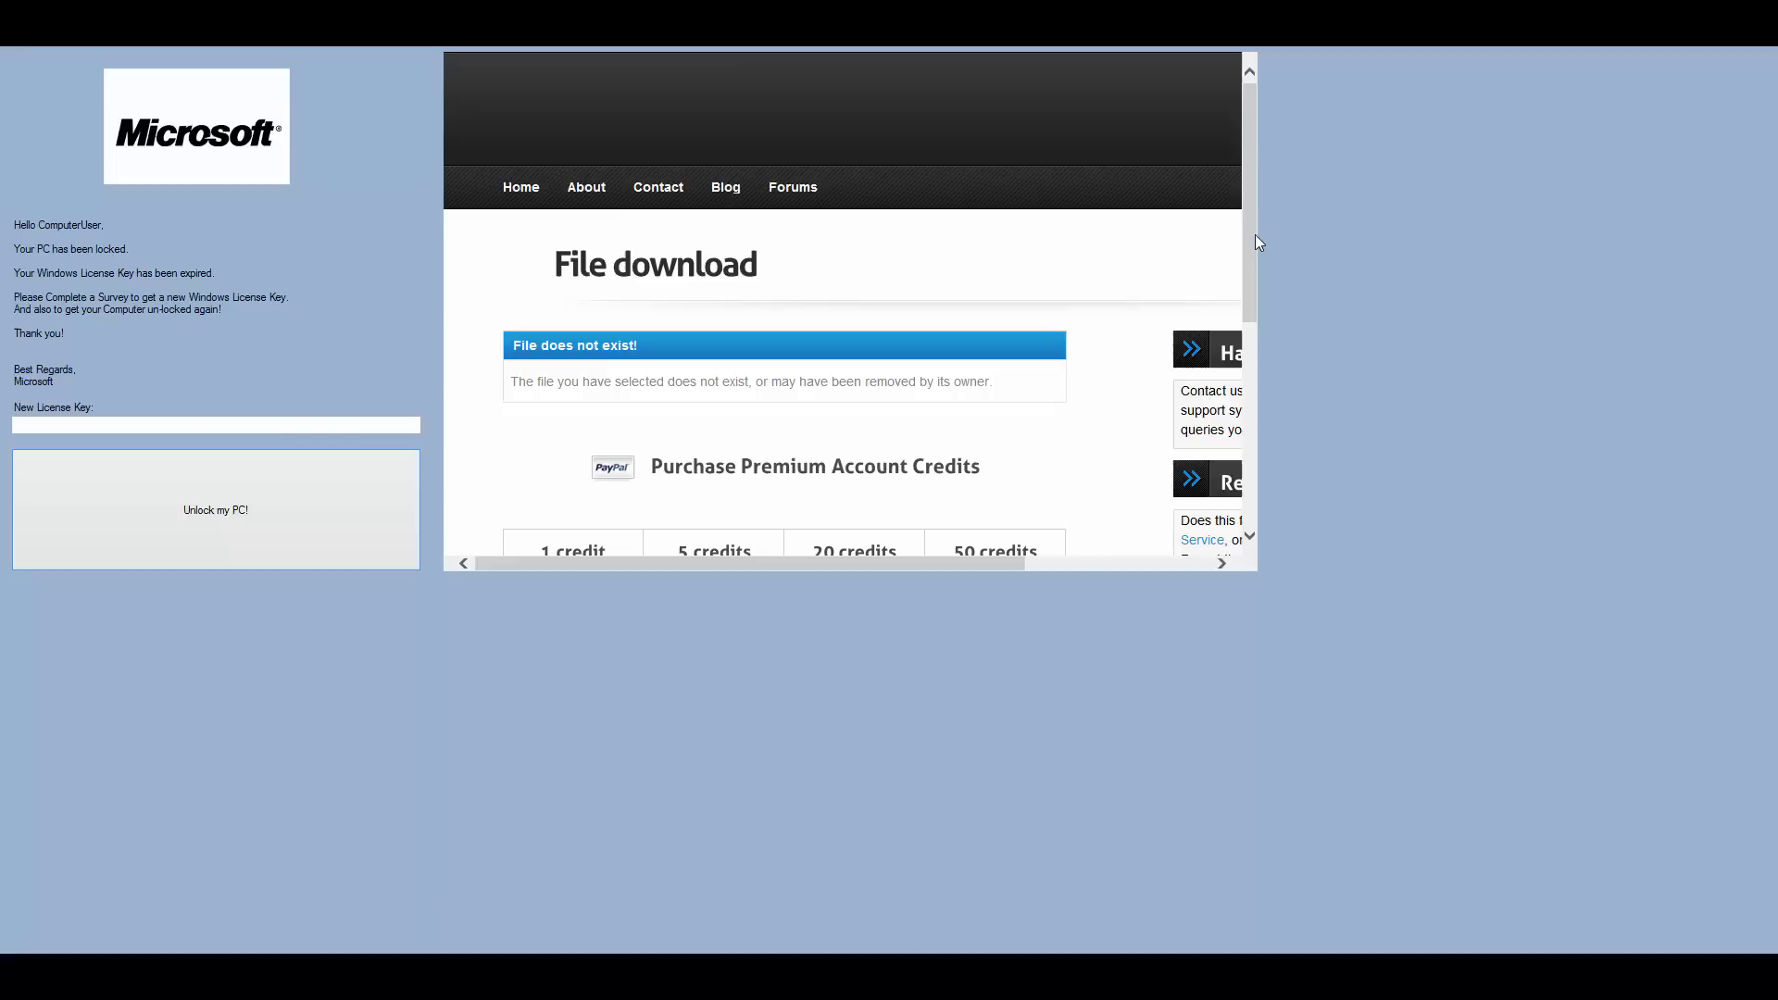
- Scroll the FileIce download page down to show the credit pricing table and copyright footer
{"action": "left_click_drag", "start_coordinate": [1257, 242], "coordinate": [1250, 500]}
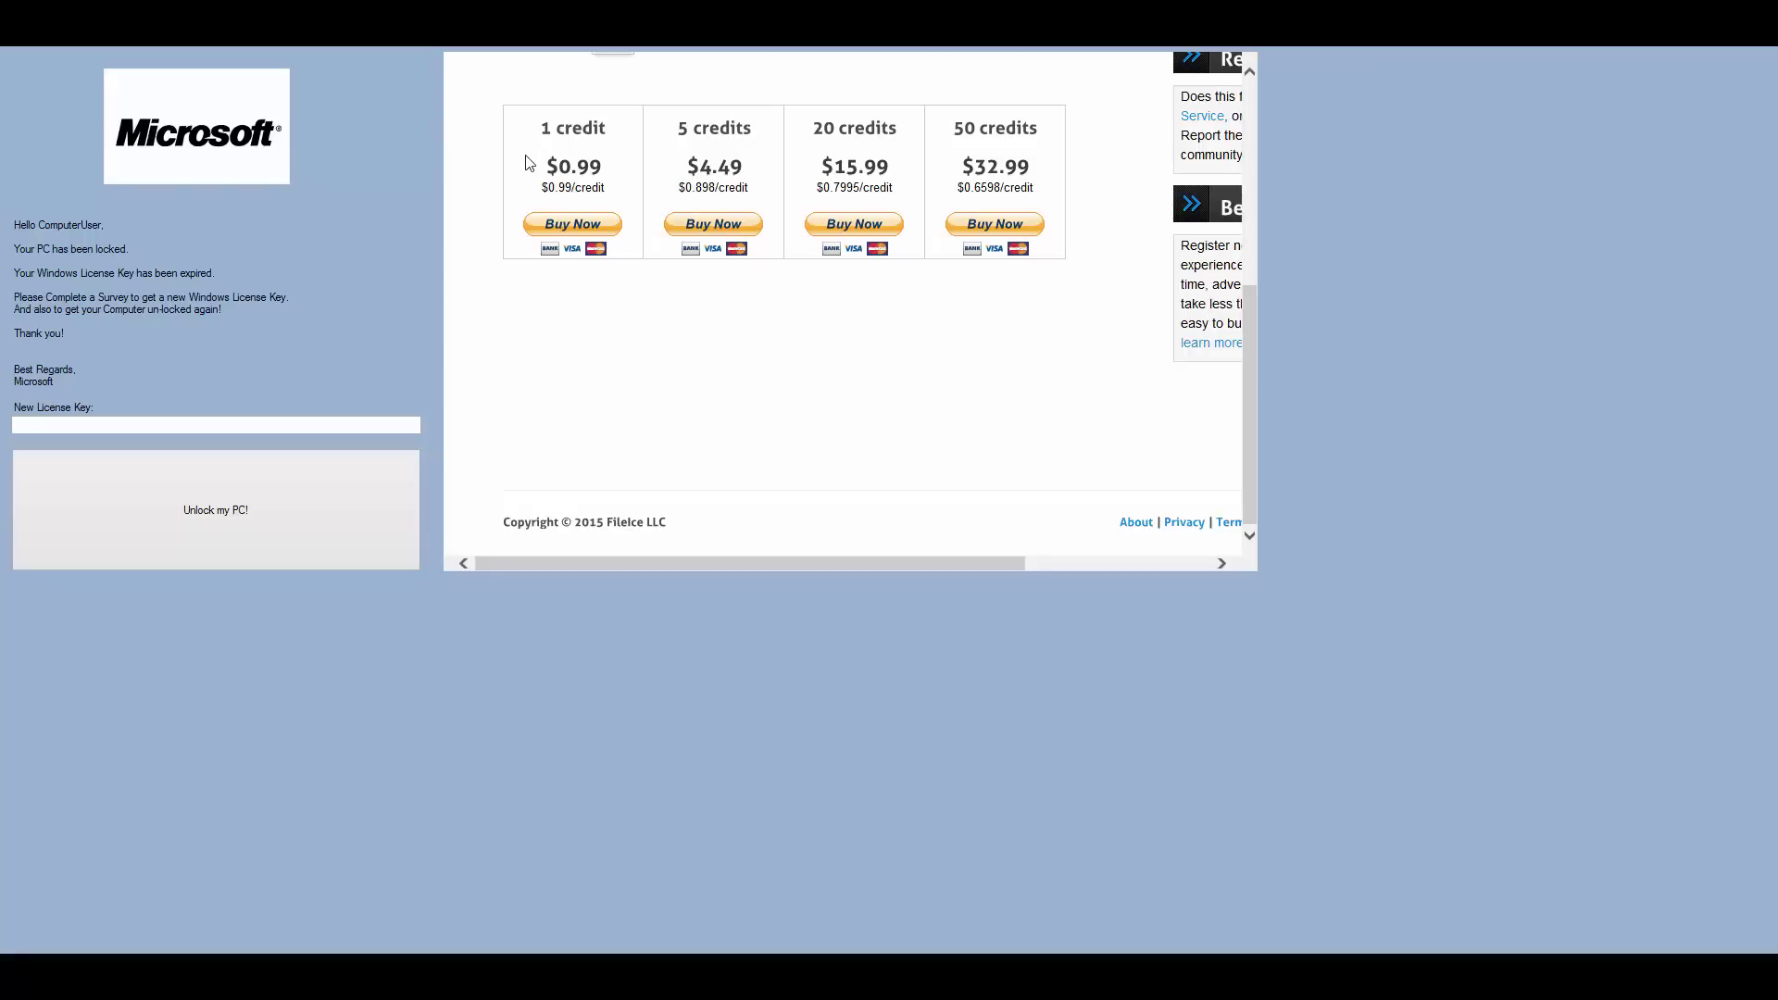
- Send Ctrl-Alt-Del from the VirtualBox Machine menu and open Task Manager
{"action": "left_click", "coordinate": [45, 45]}
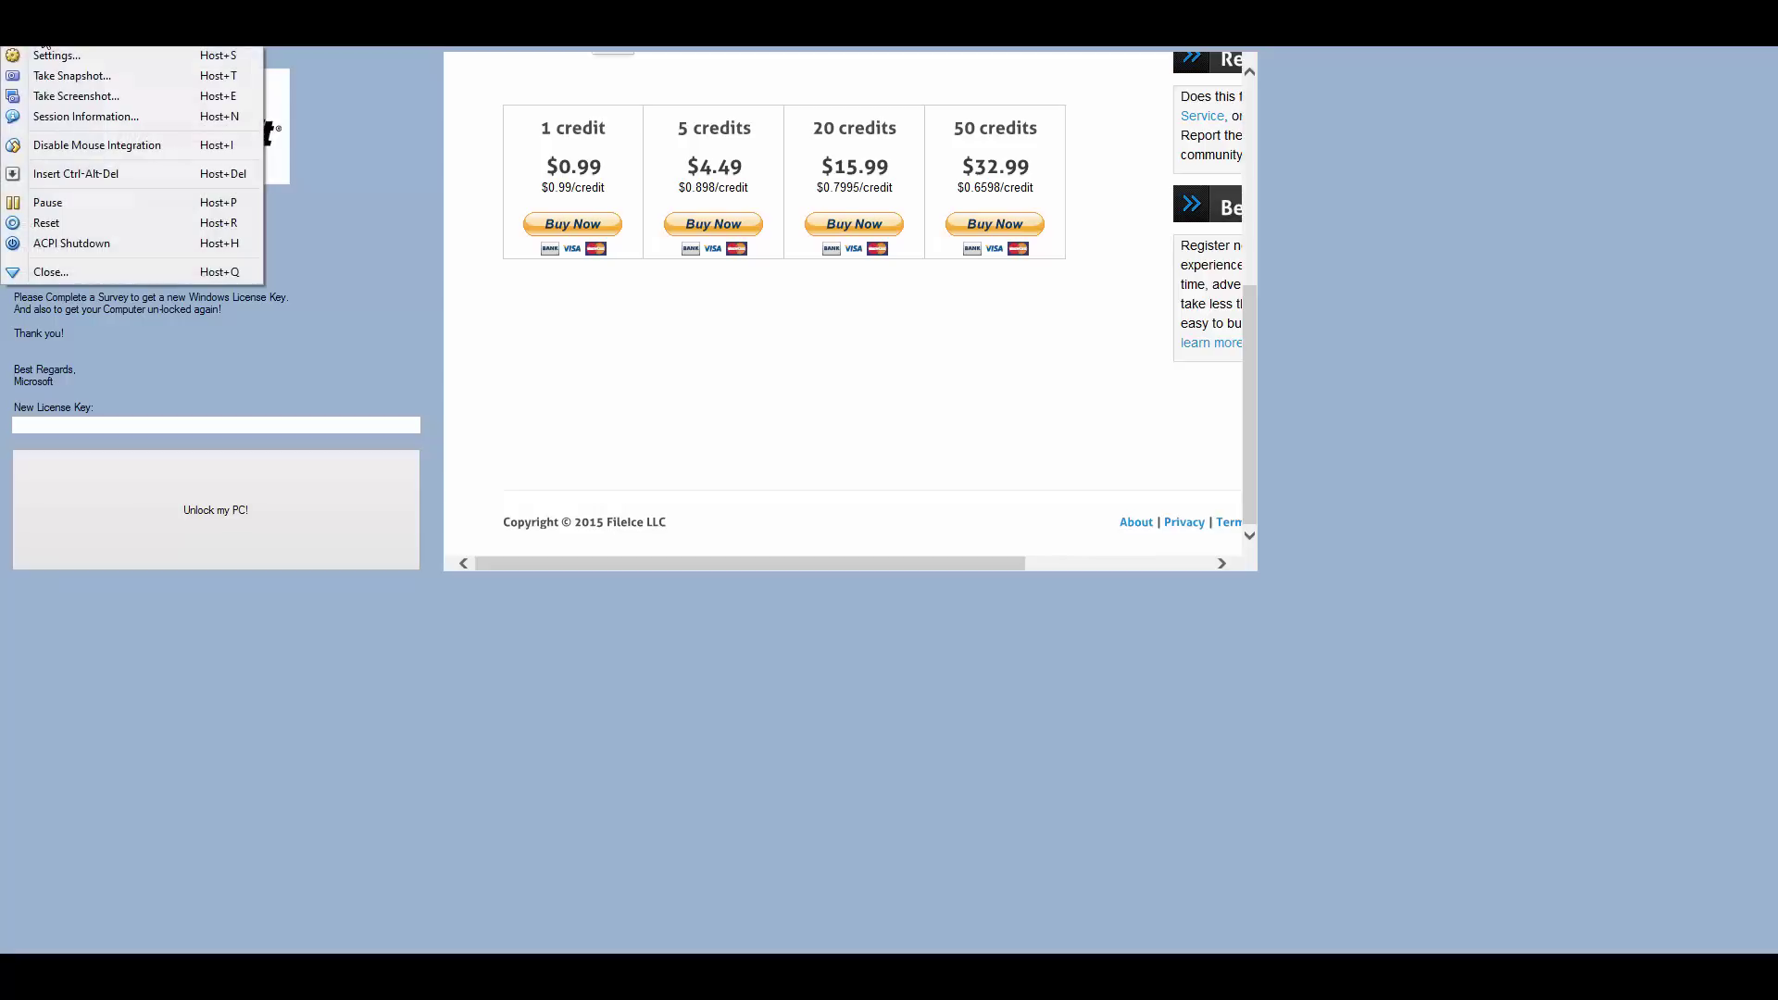
{"action": "left_click", "coordinate": [76, 175]}
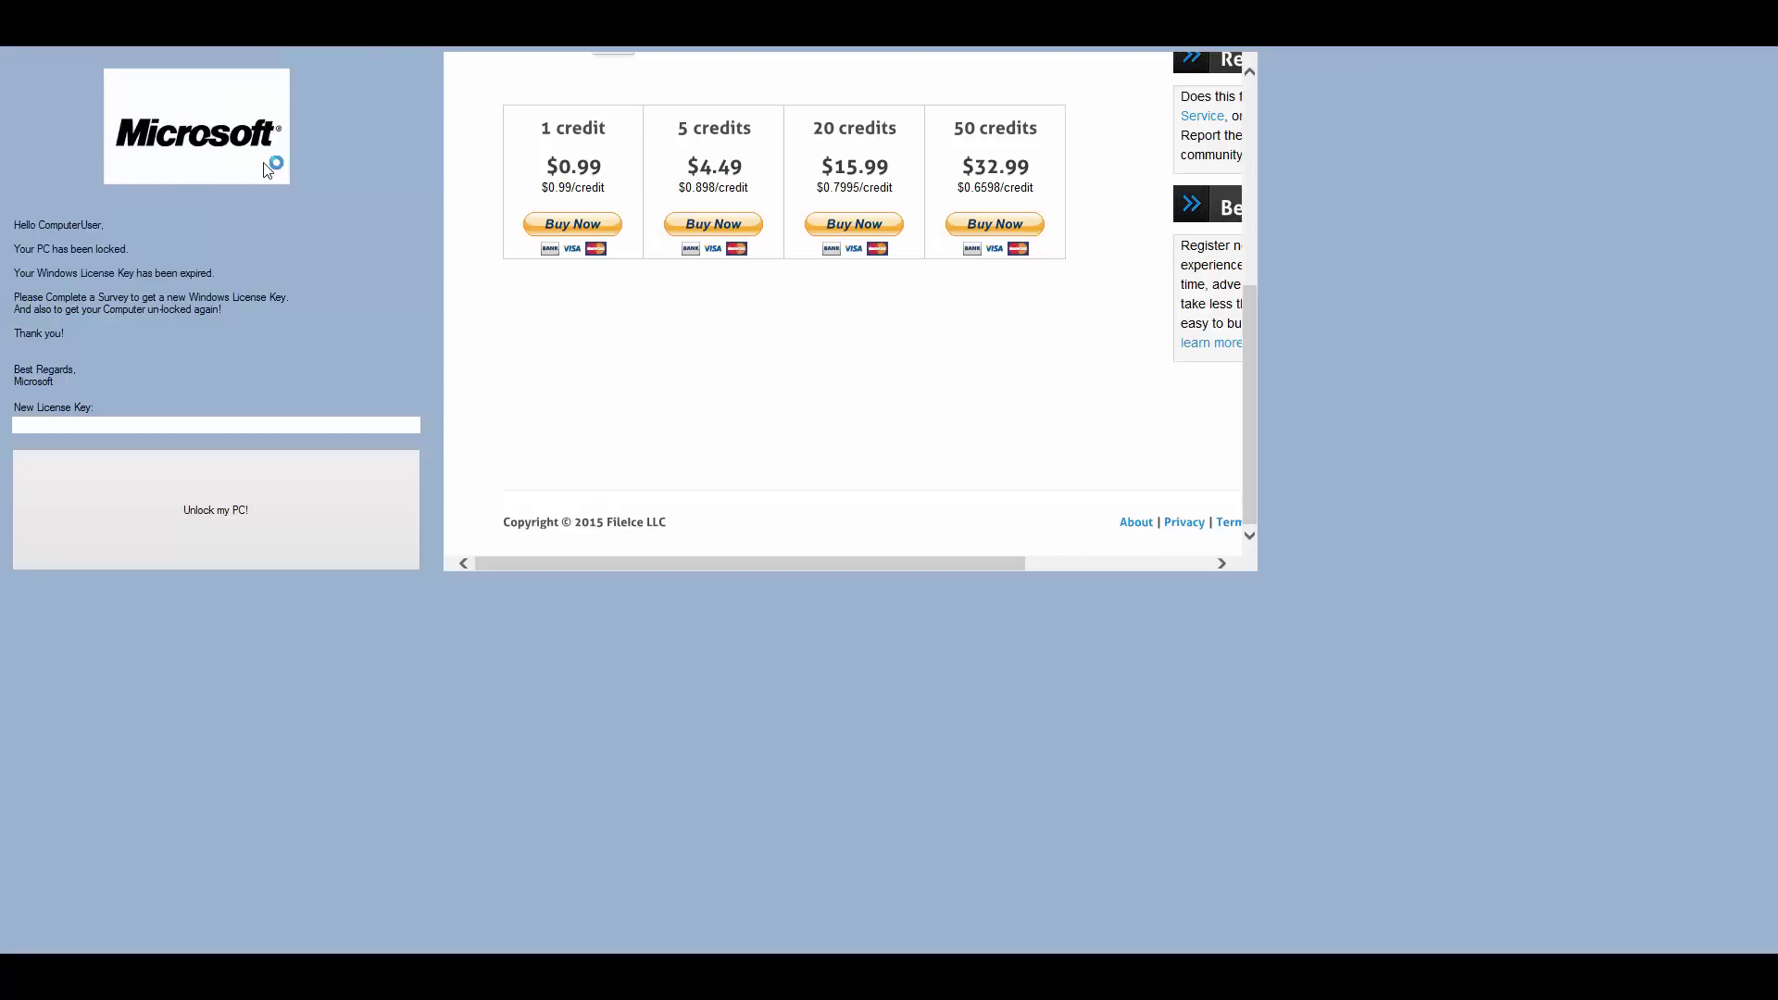
{"action": "left_click", "coordinate": [880, 449]}
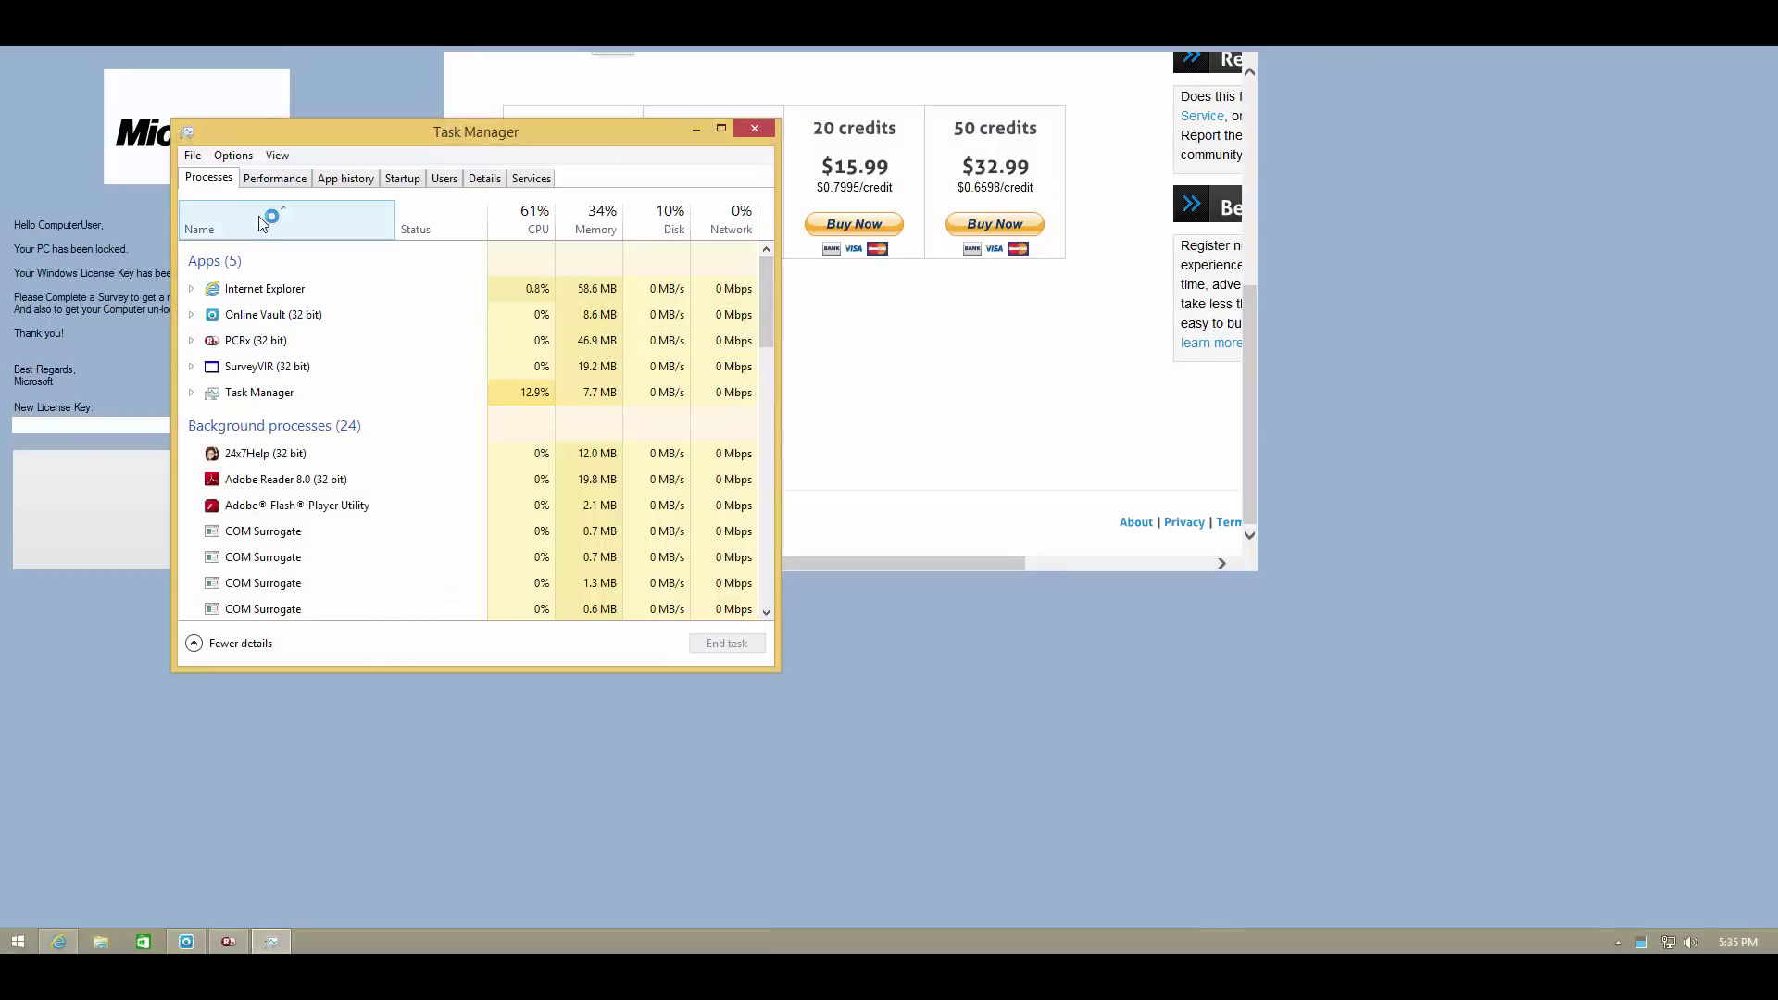
- Run explorer.exe as a new task from Task Manager to bring up File Explorer
{"action": "left_click", "coordinate": [192, 156]}
{"action": "left_click", "coordinate": [216, 179]}
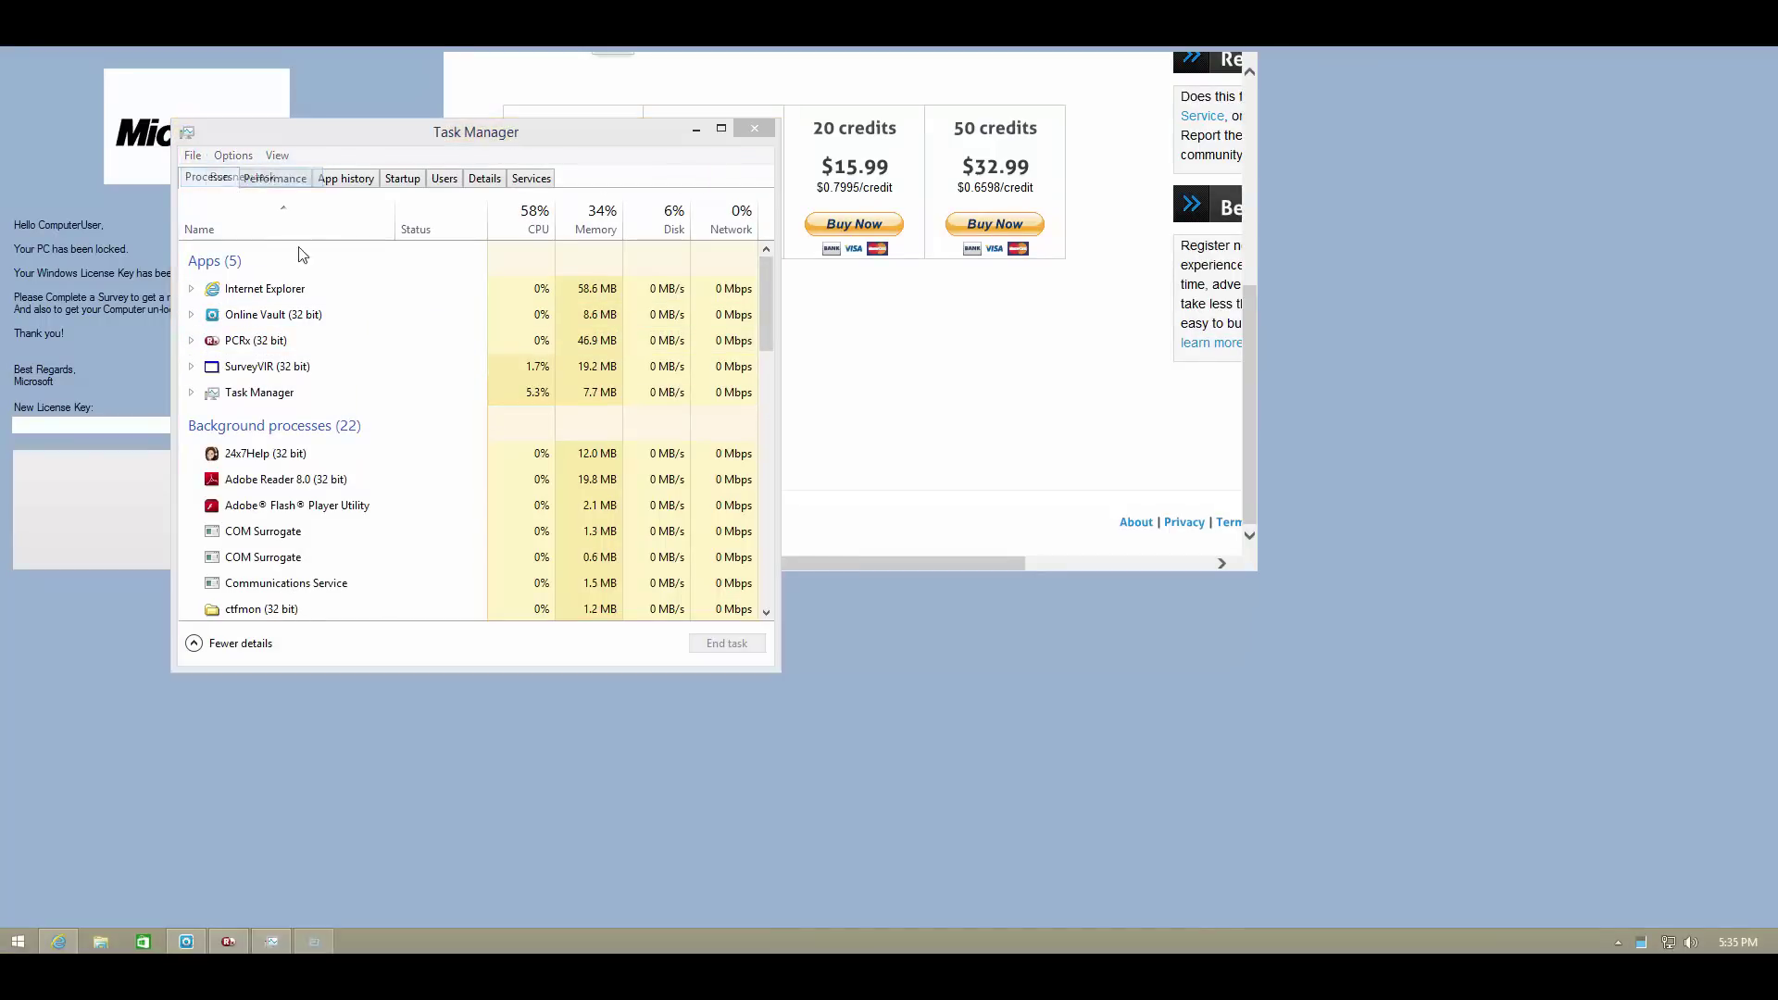
{"action": "type", "text": "e"}
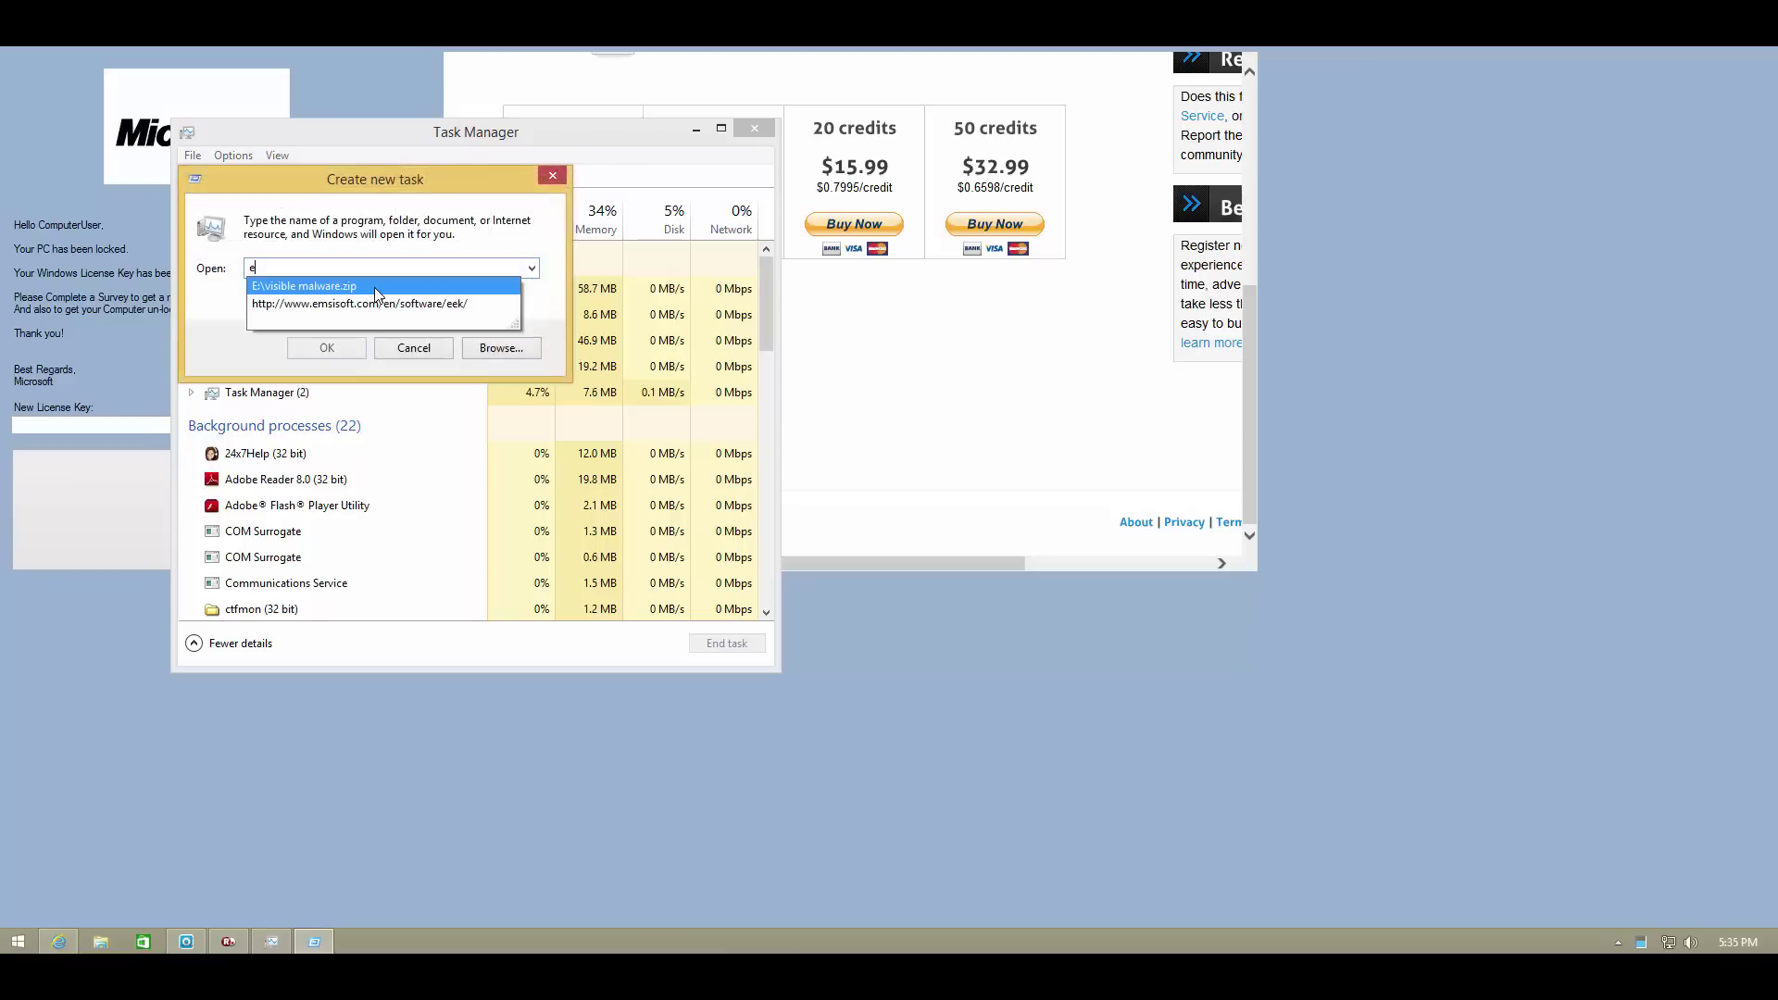
{"action": "type", "text": "xplor"}
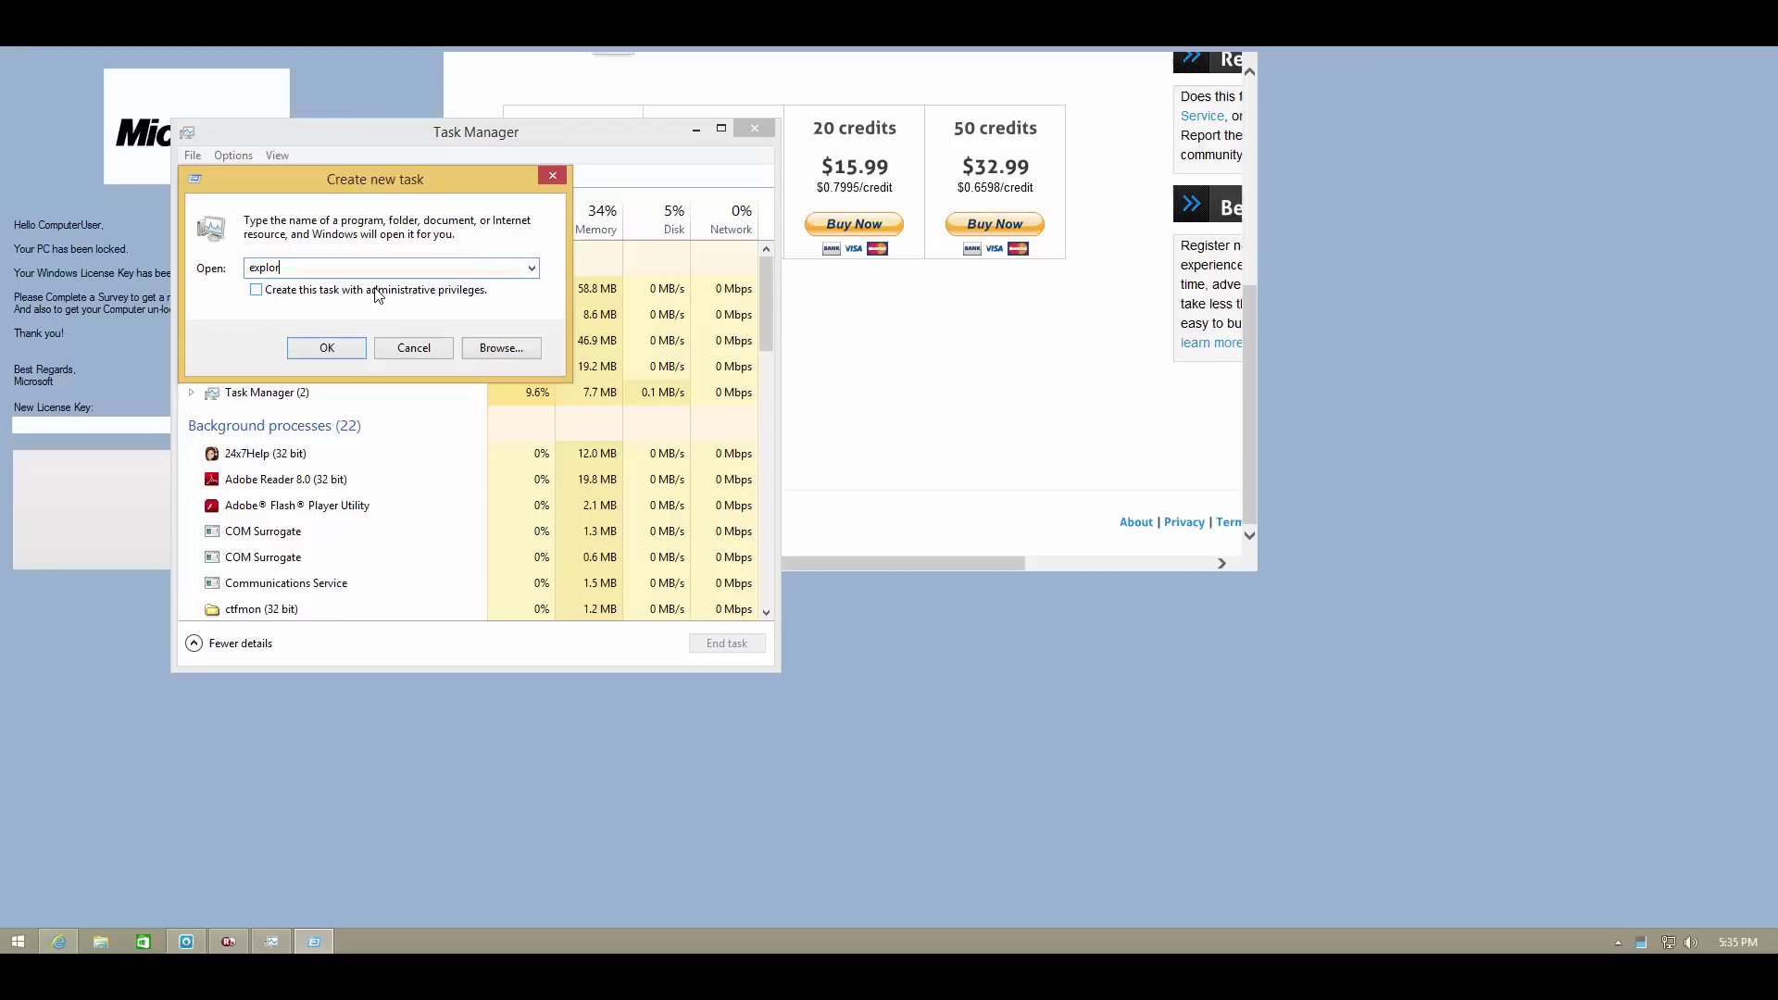
{"action": "type", "text": "er.ec"}
{"action": "key", "text": "BackSpace"}
{"action": "type", "text": "xe"}
{"action": "key", "text": "Return"}
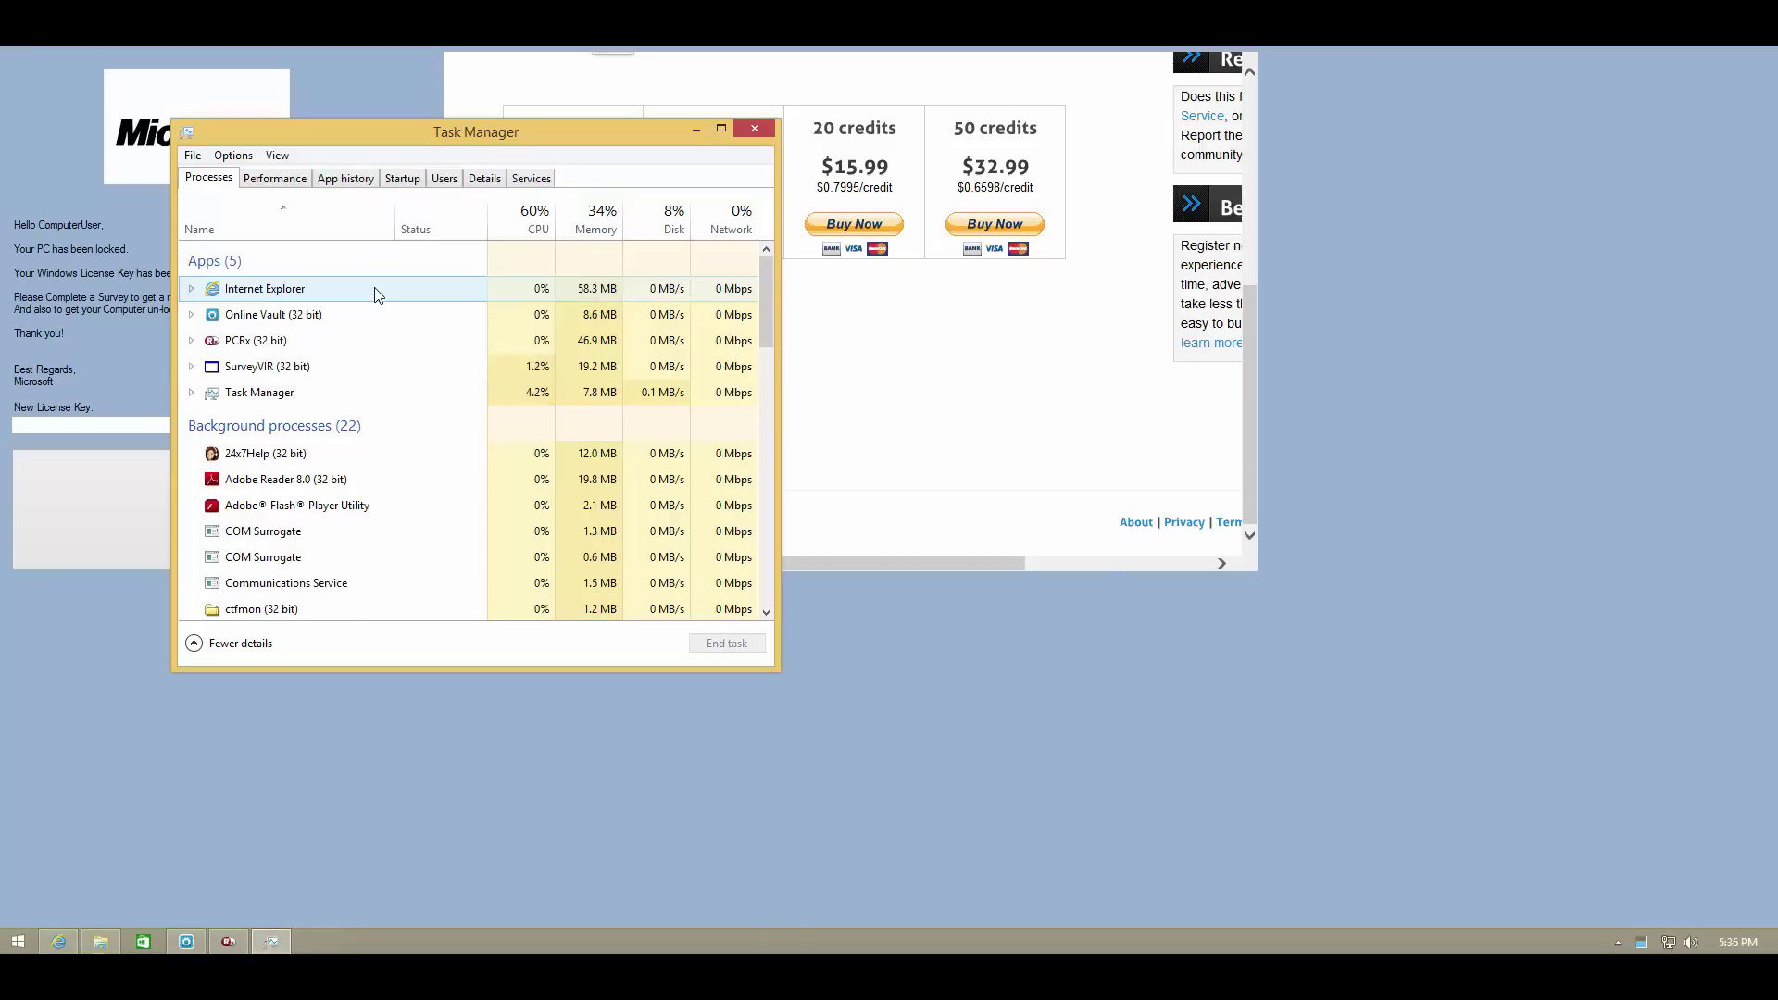
- Close Task Manager and launch EmsisoftEmergencyKit from the Desktop folder, approving the UAC prompt
{"action": "left_click", "coordinate": [755, 129]}
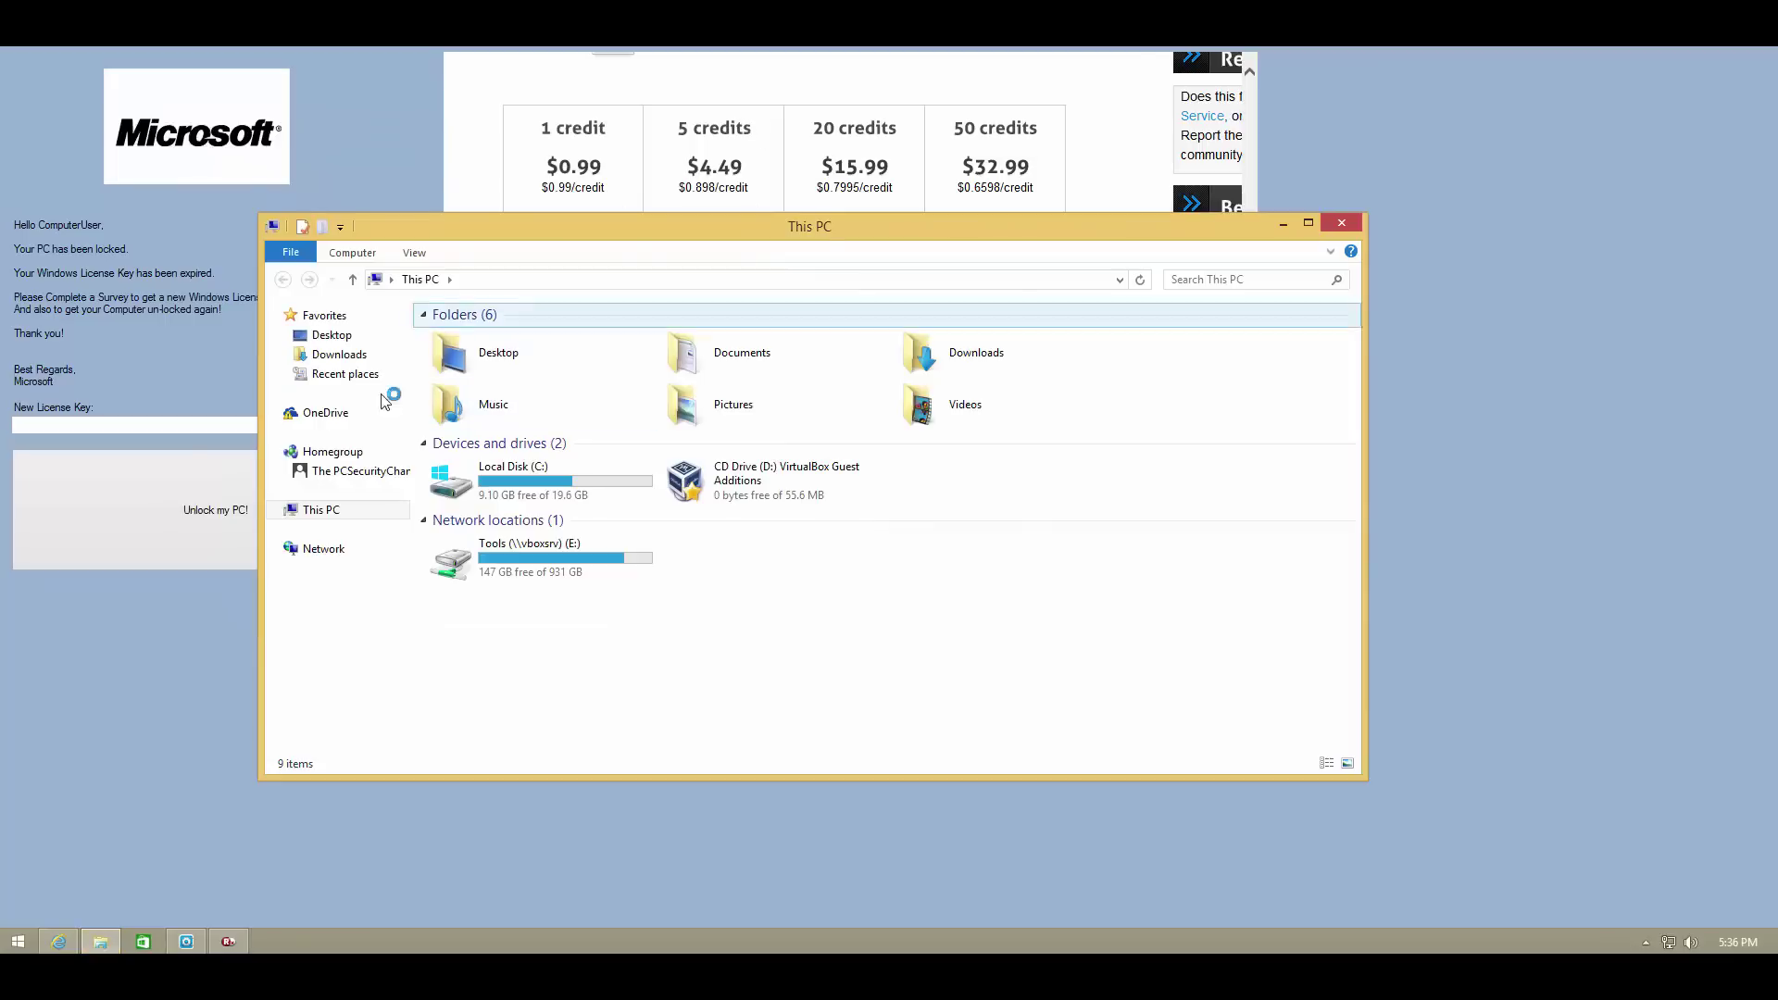
{"action": "double_click", "coordinate": [473, 371]}
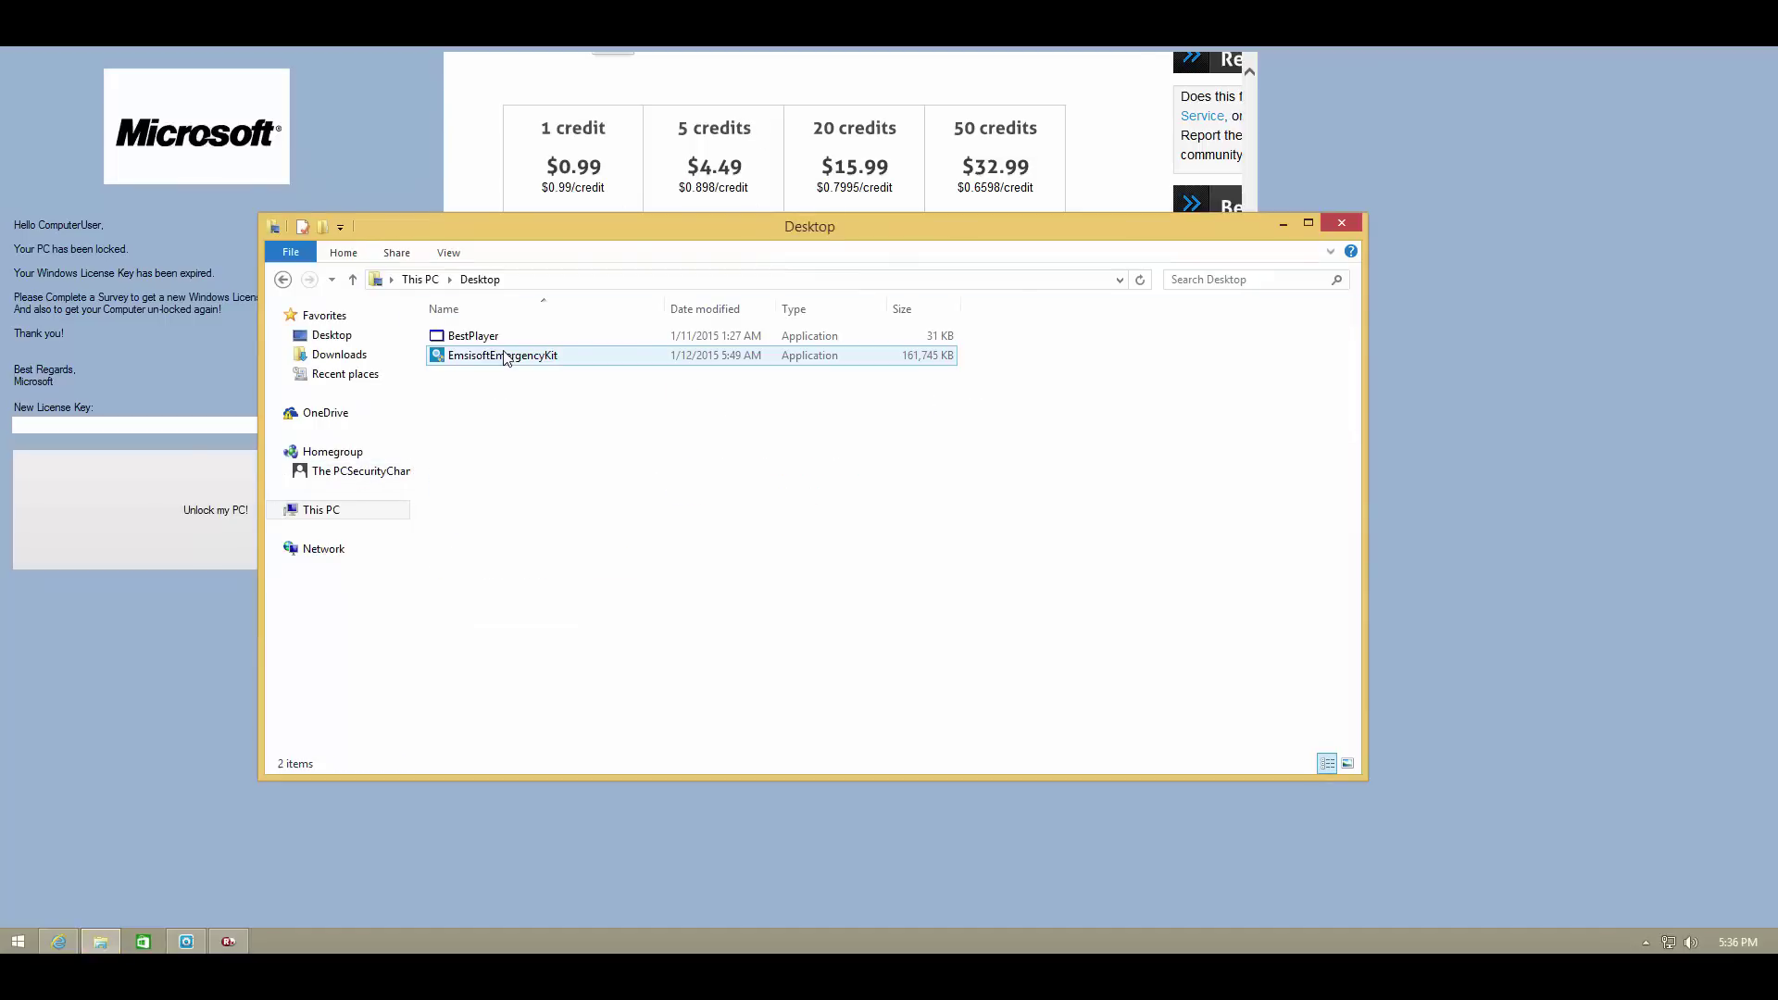
{"action": "left_click", "coordinate": [507, 359]}
{"action": "double_click", "coordinate": [508, 362]}
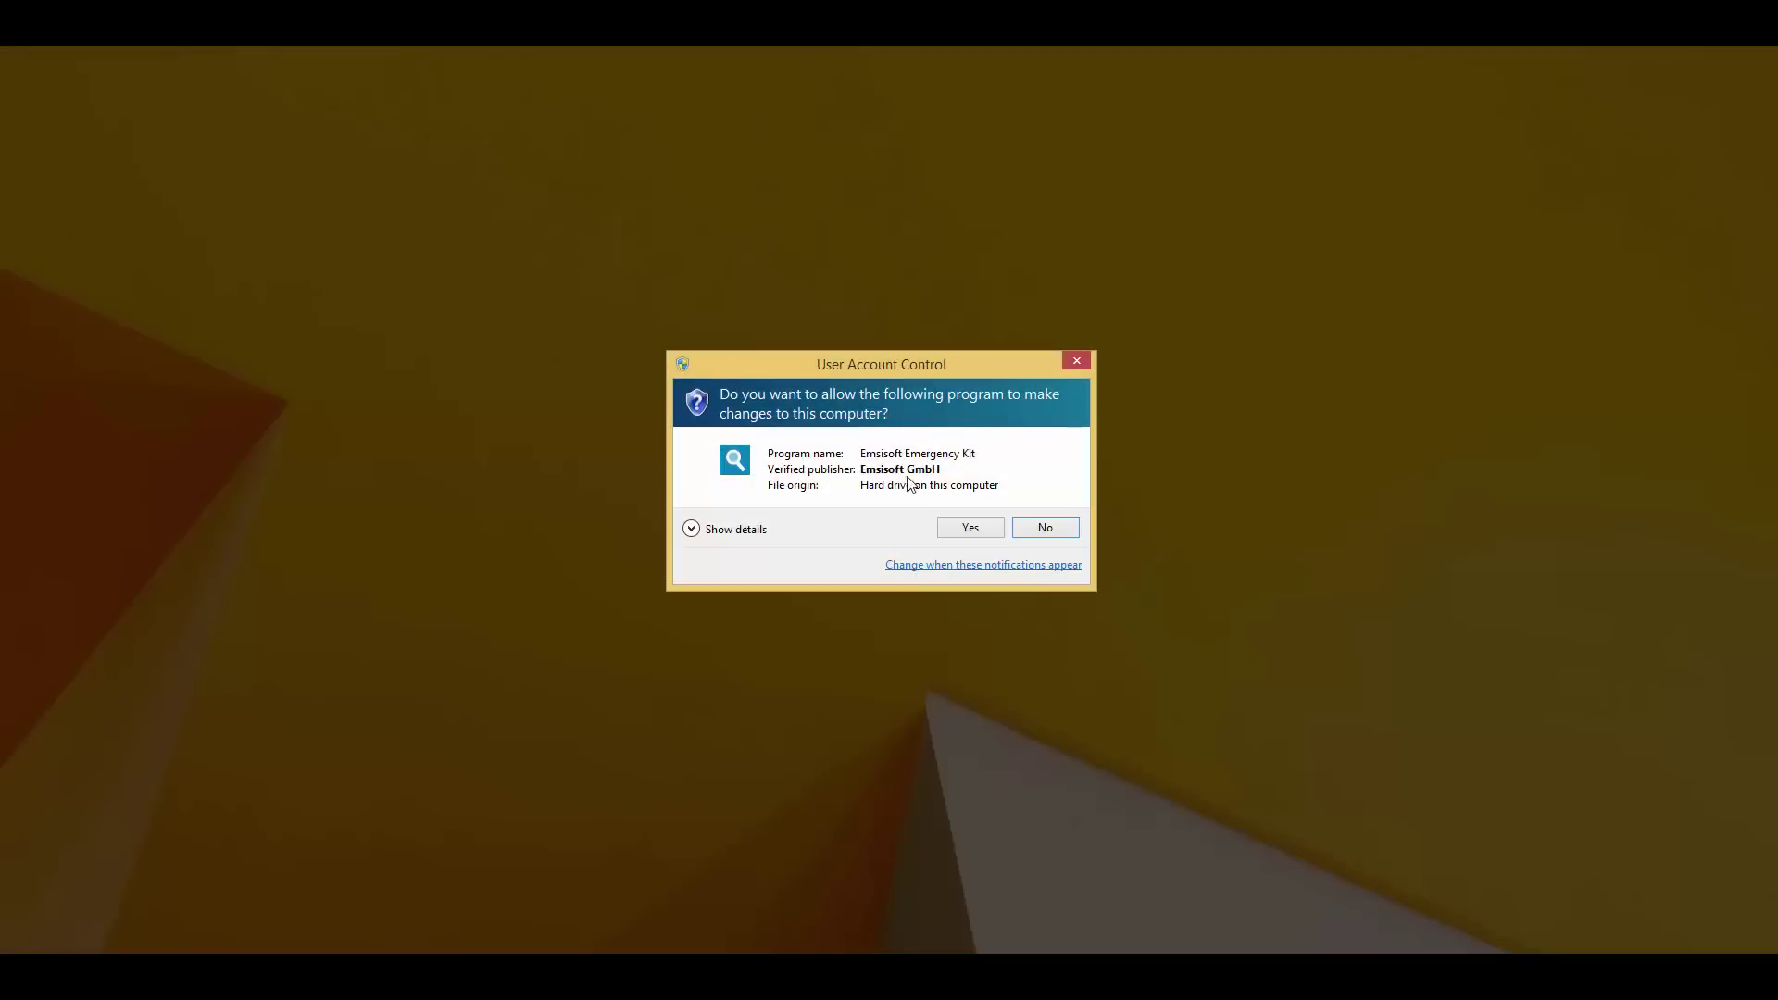
{"action": "left_click", "coordinate": [965, 526]}
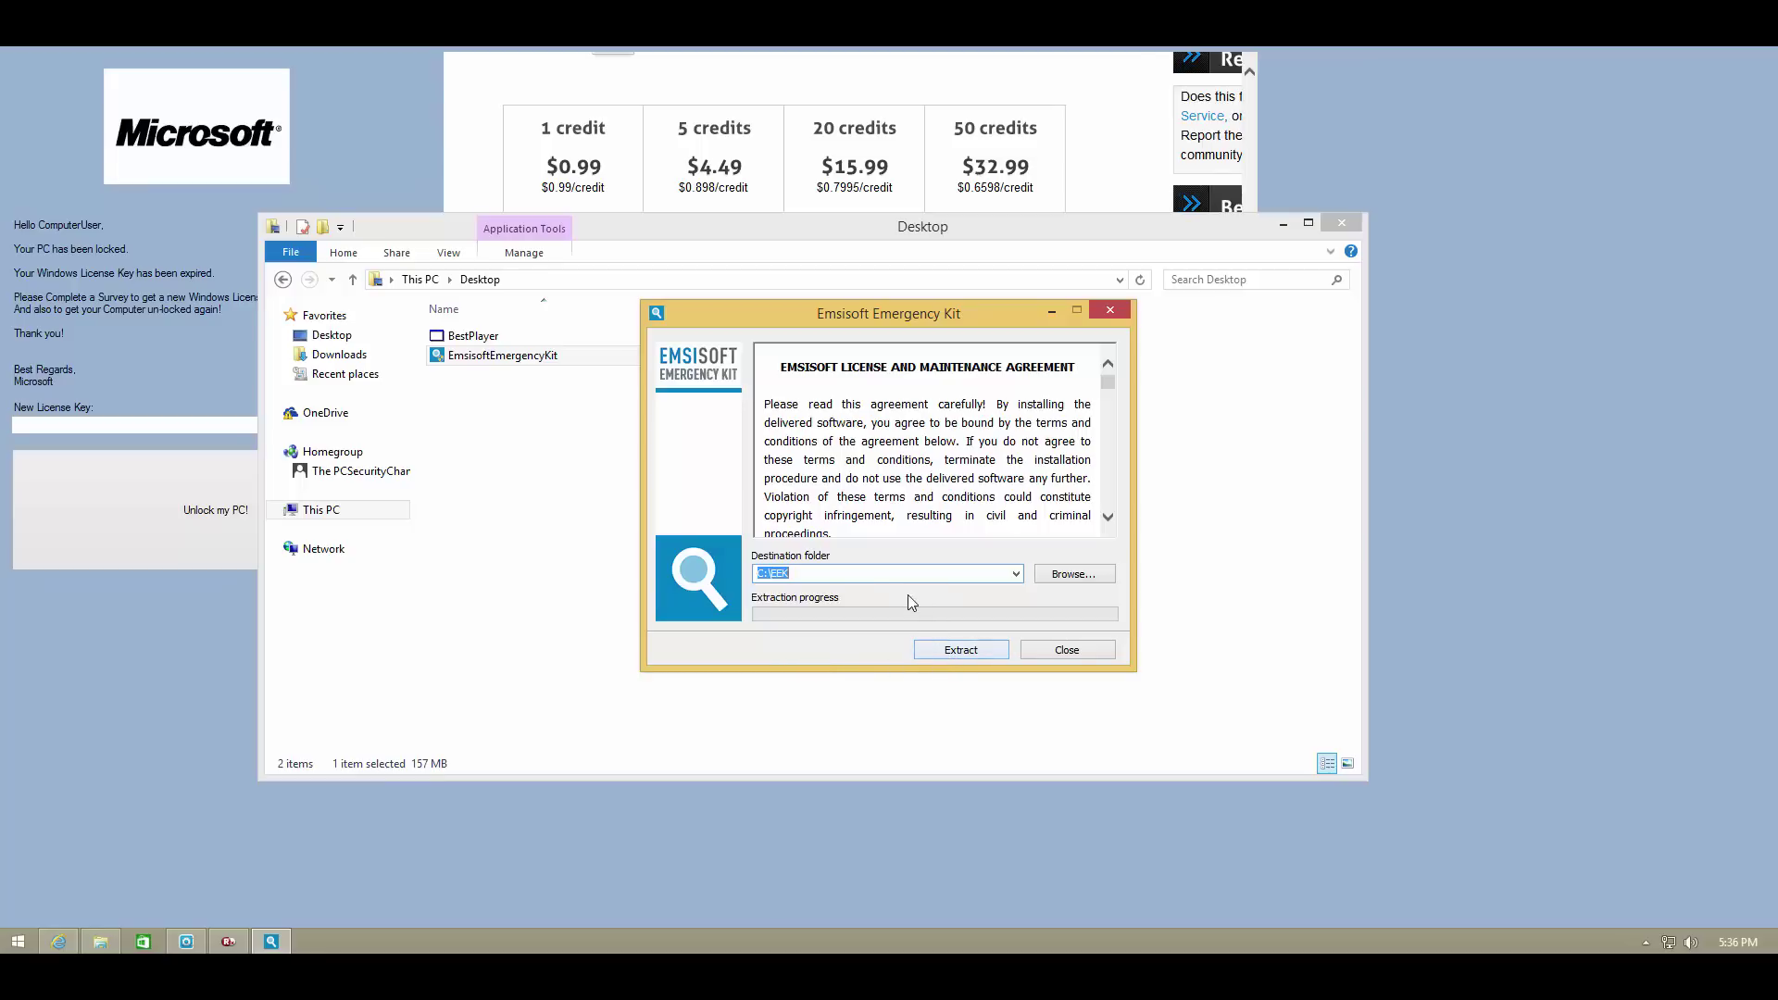
- Extract the Emergency Kit, then browse This PC > Local Disk (C:) > EEK folder
{"action": "left_click", "coordinate": [961, 651]}
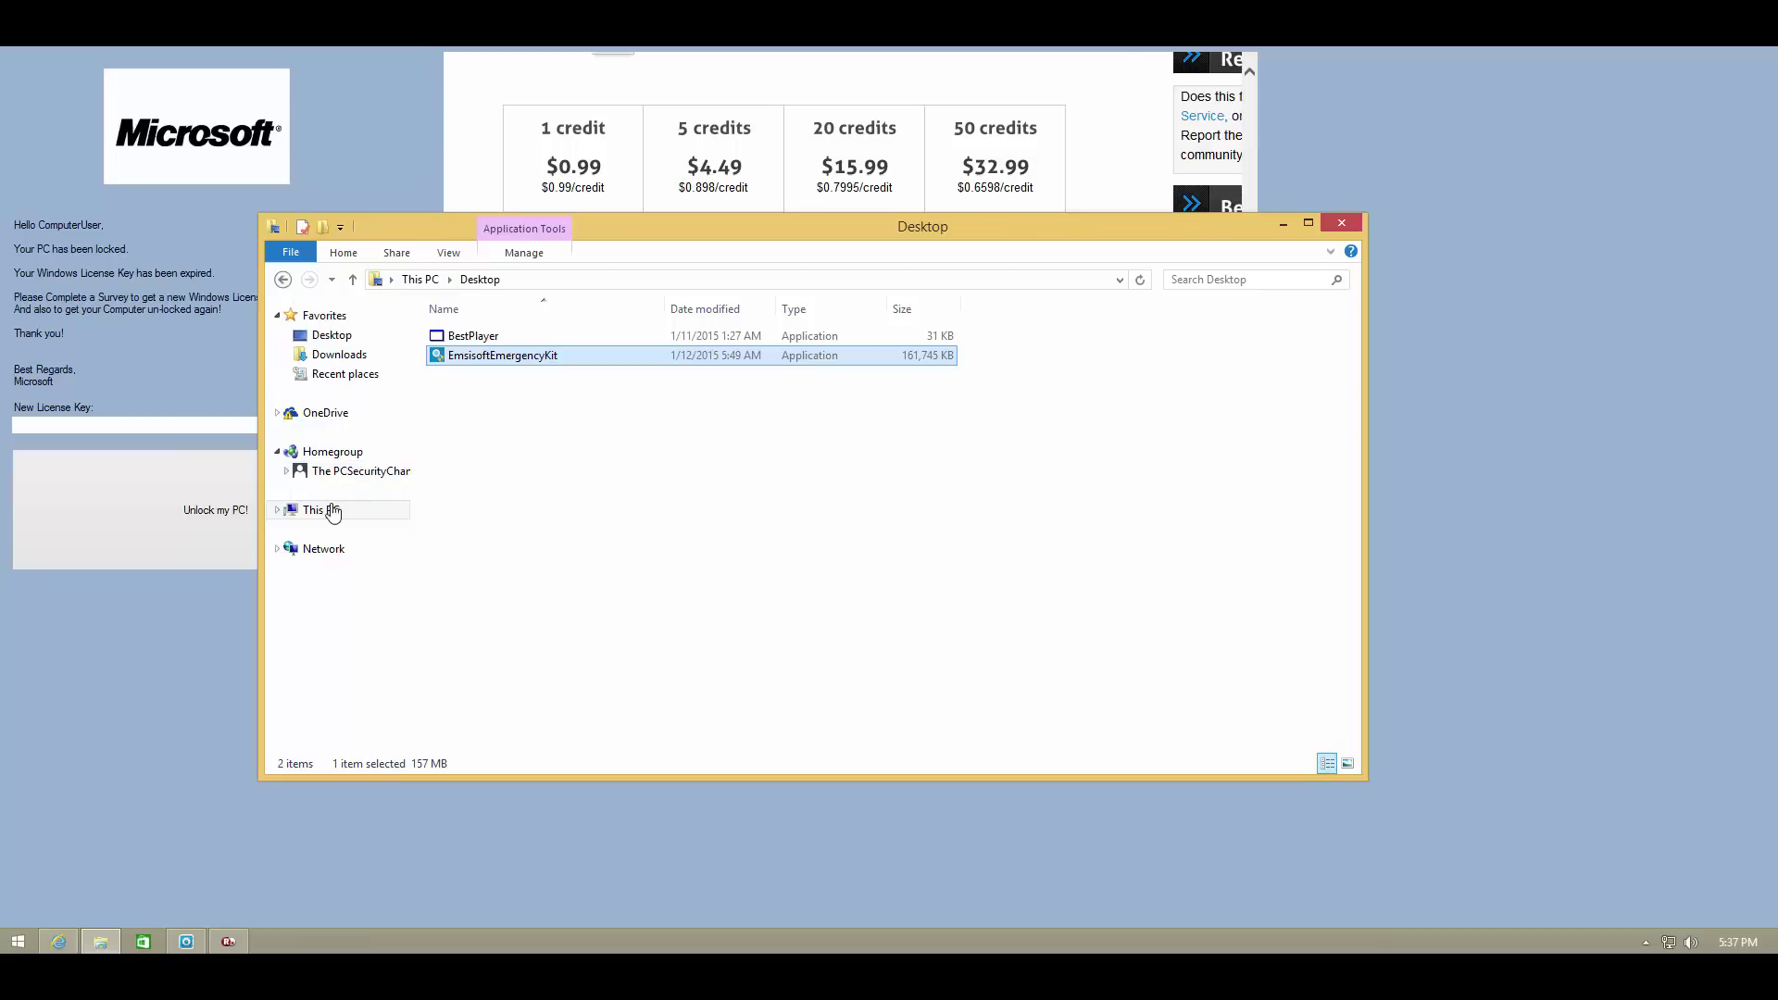
{"action": "left_click", "coordinate": [335, 515]}
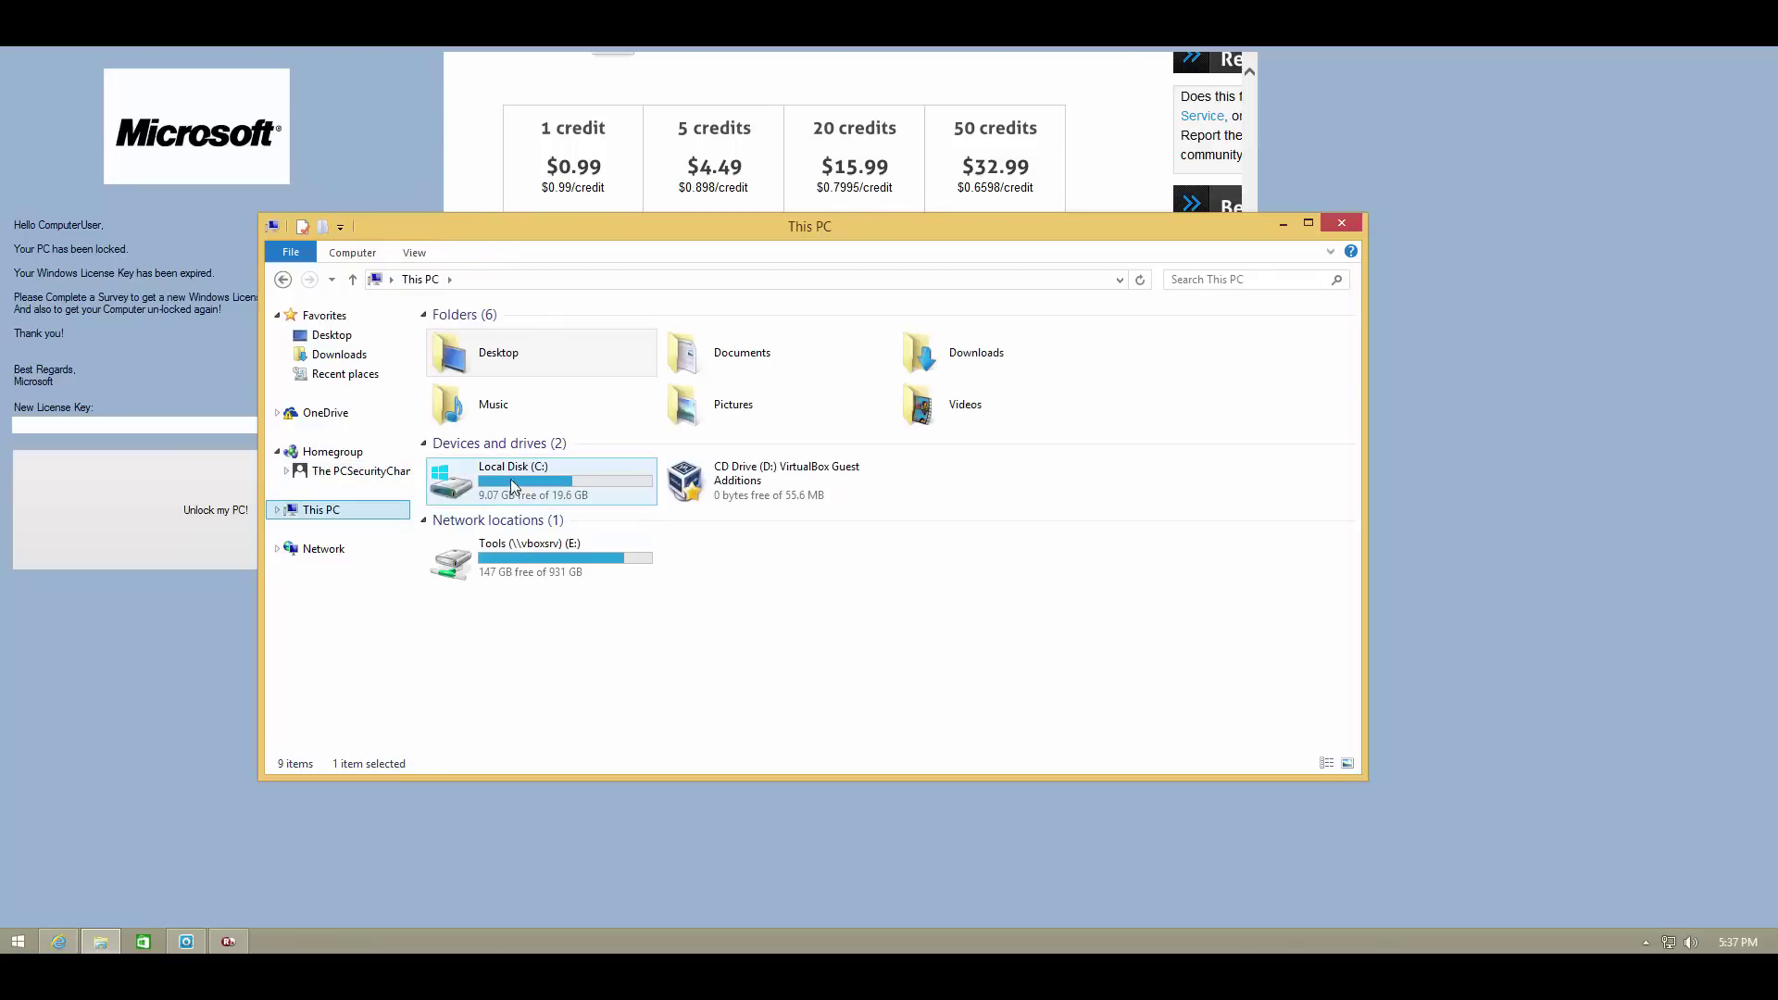
{"action": "double_click", "coordinate": [524, 482]}
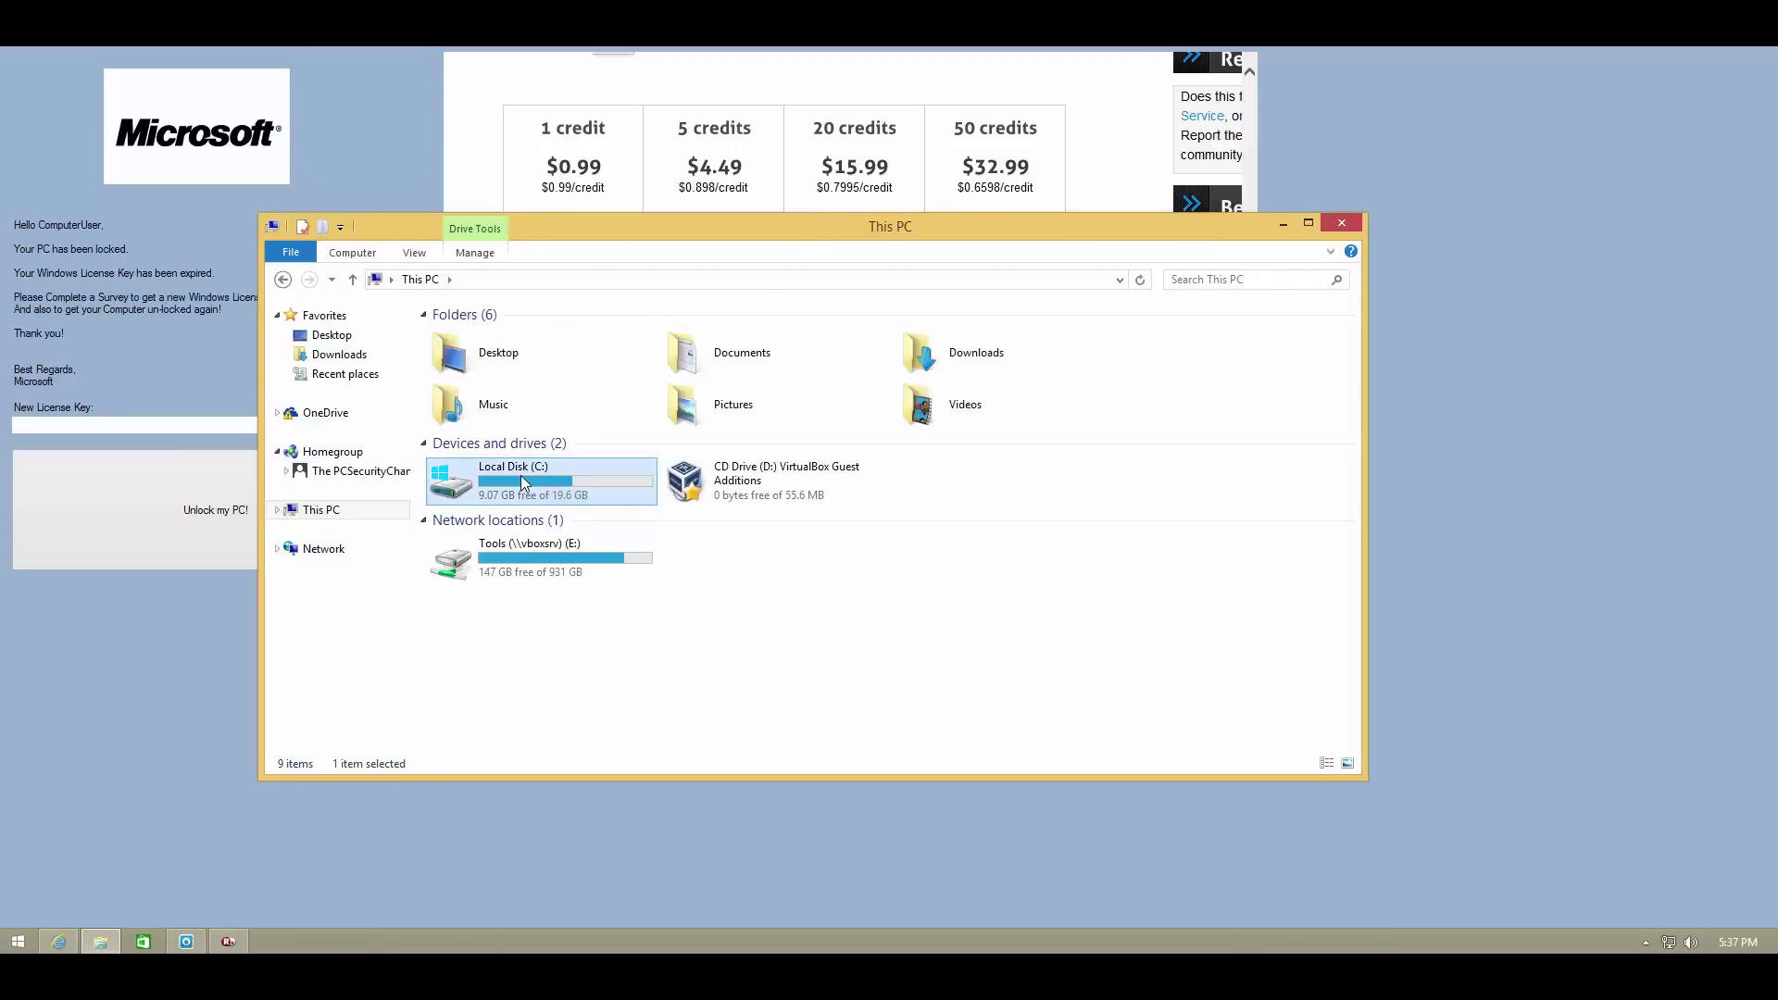
{"action": "double_click", "coordinate": [459, 339]}
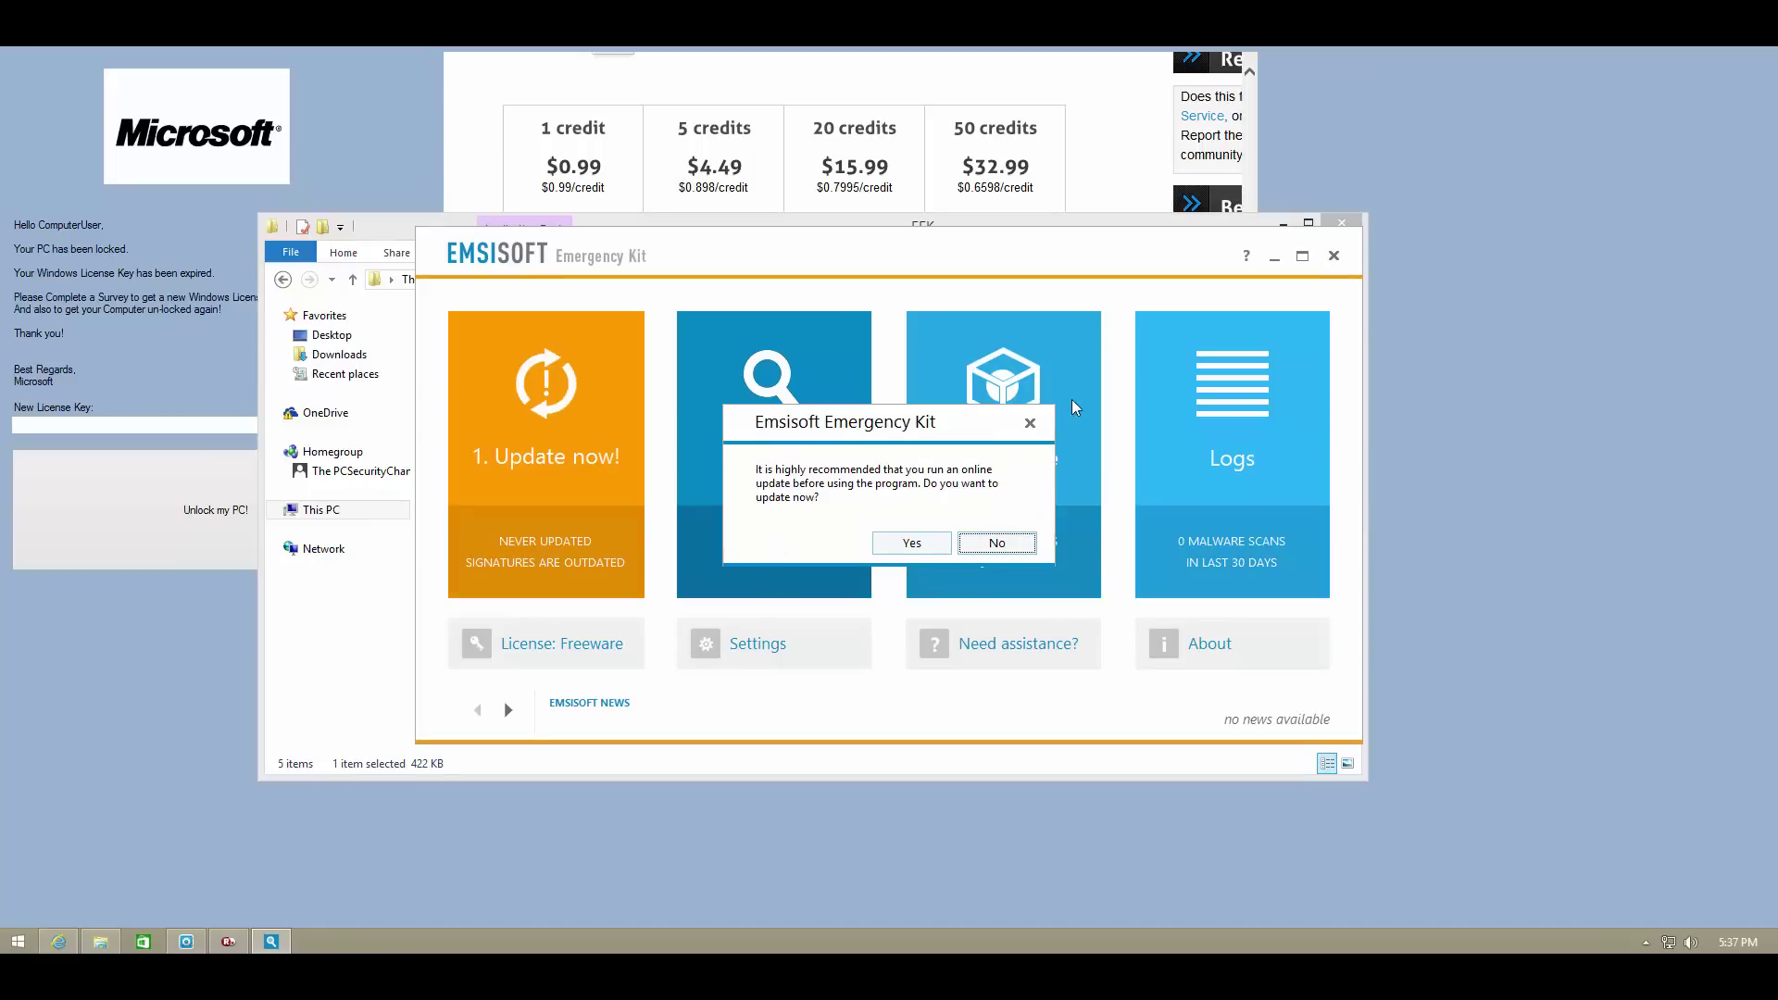
- Accept the online signature update and return to the dashboard once it installs
{"action": "left_click", "coordinate": [933, 542]}
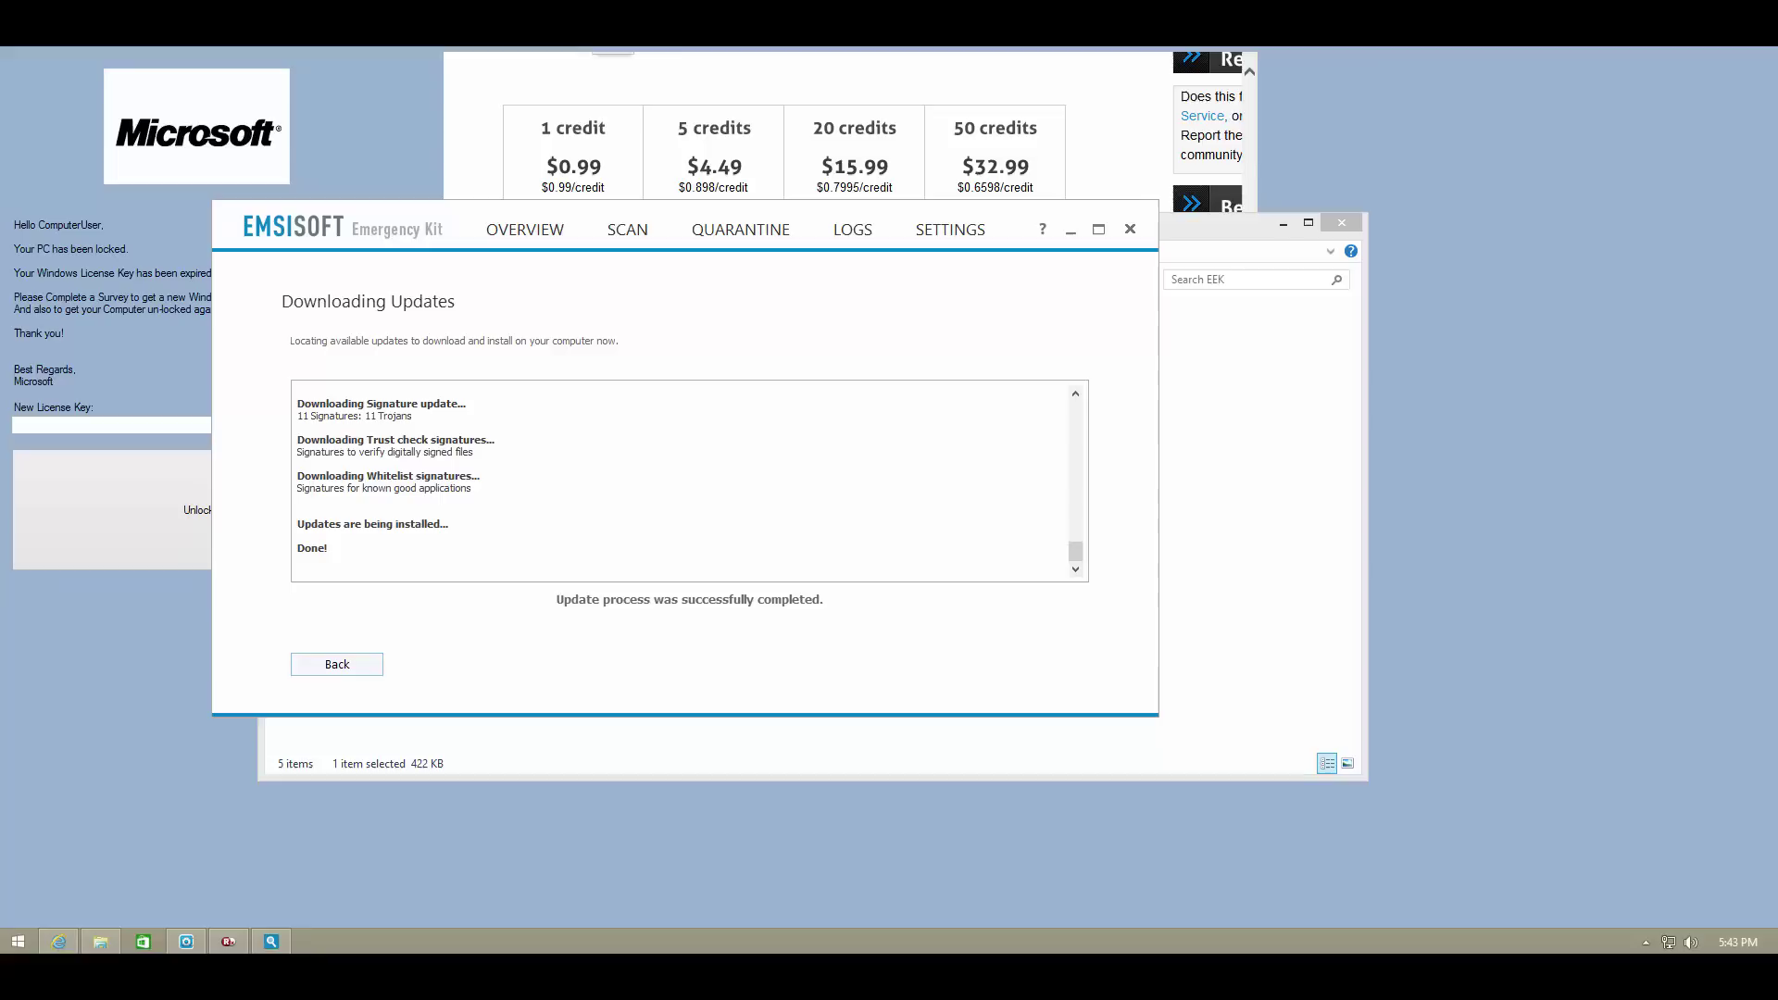
{"action": "left_click", "coordinate": [340, 664]}
- Run a Smart Scan from the Scan tile, finding 21 suspicious items among 153793 objects
{"action": "left_click", "coordinate": [342, 663]}
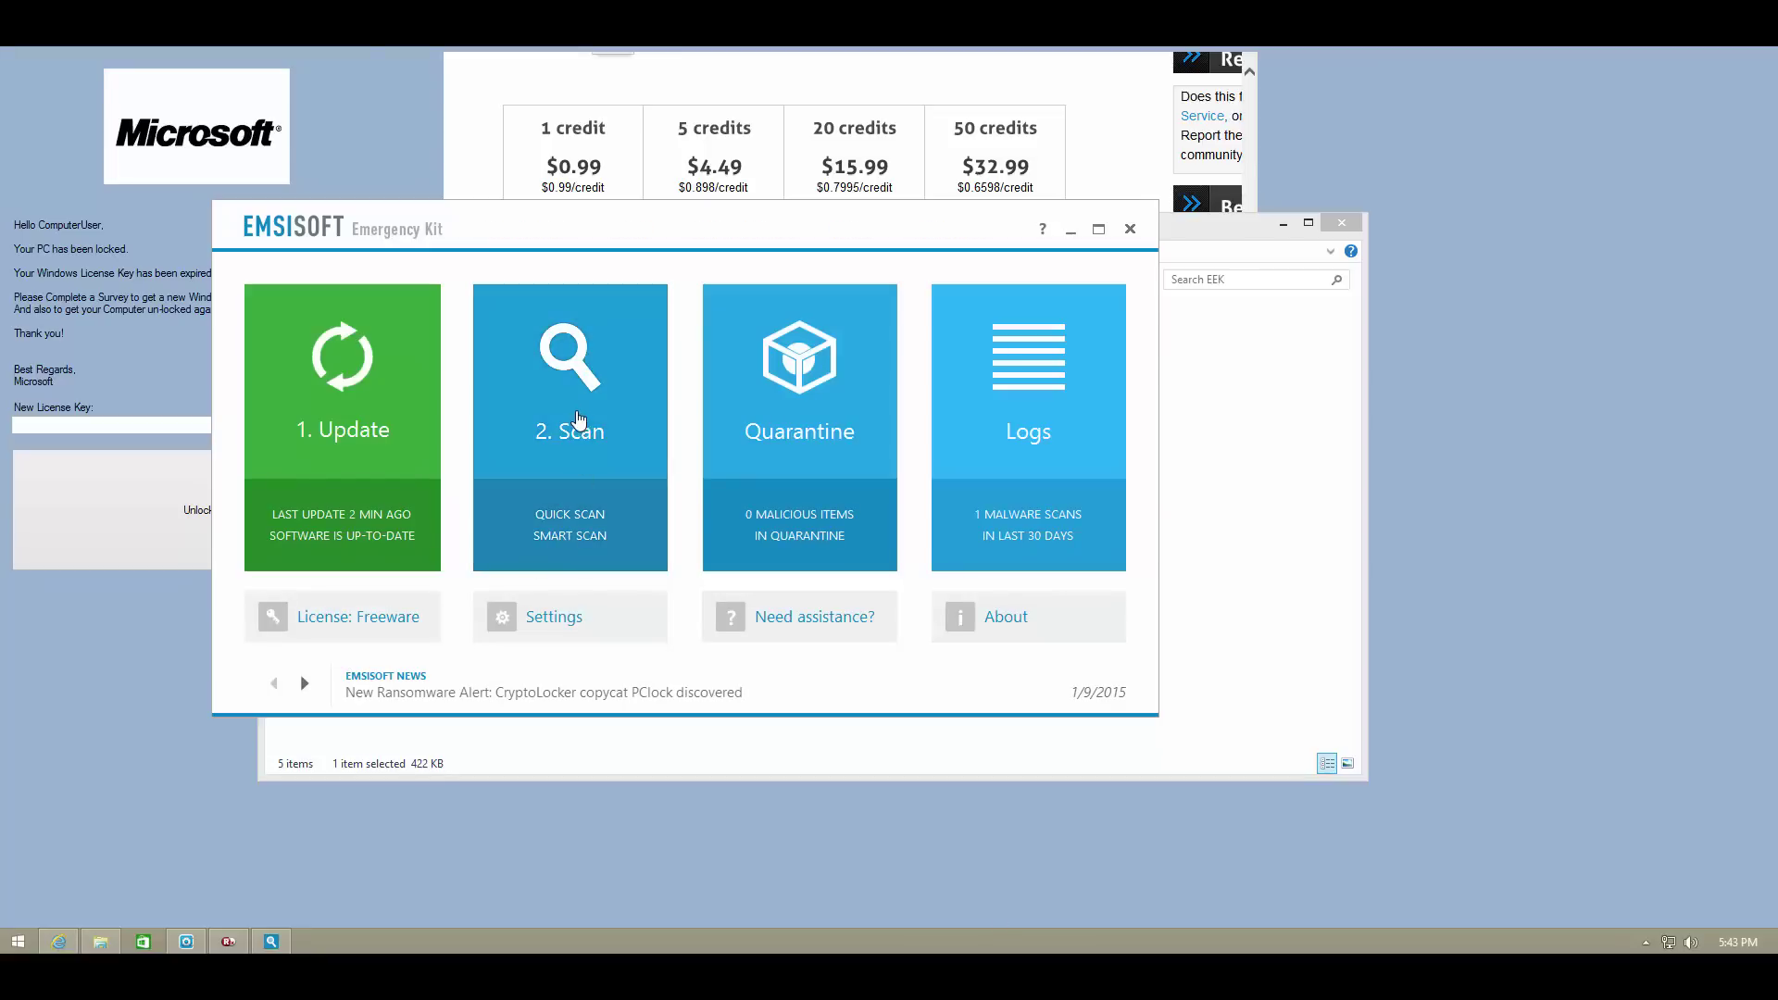
{"action": "left_click", "coordinate": [578, 420]}
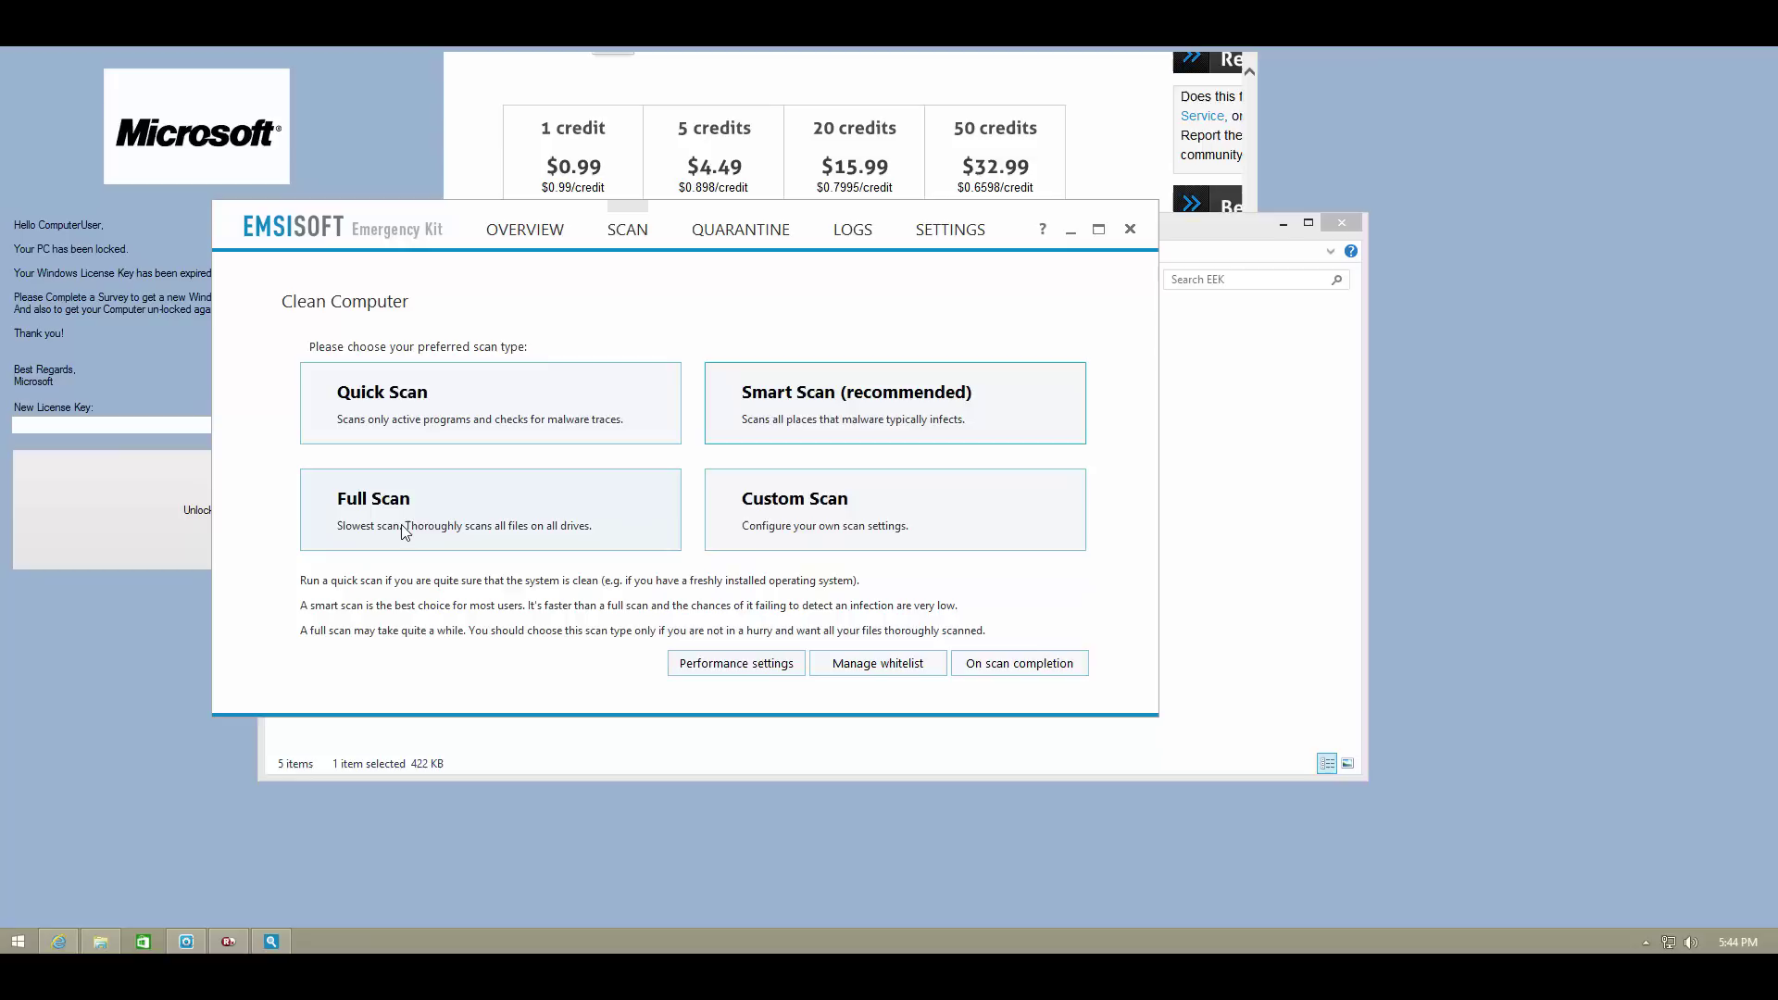
{"action": "left_click", "coordinate": [746, 423]}
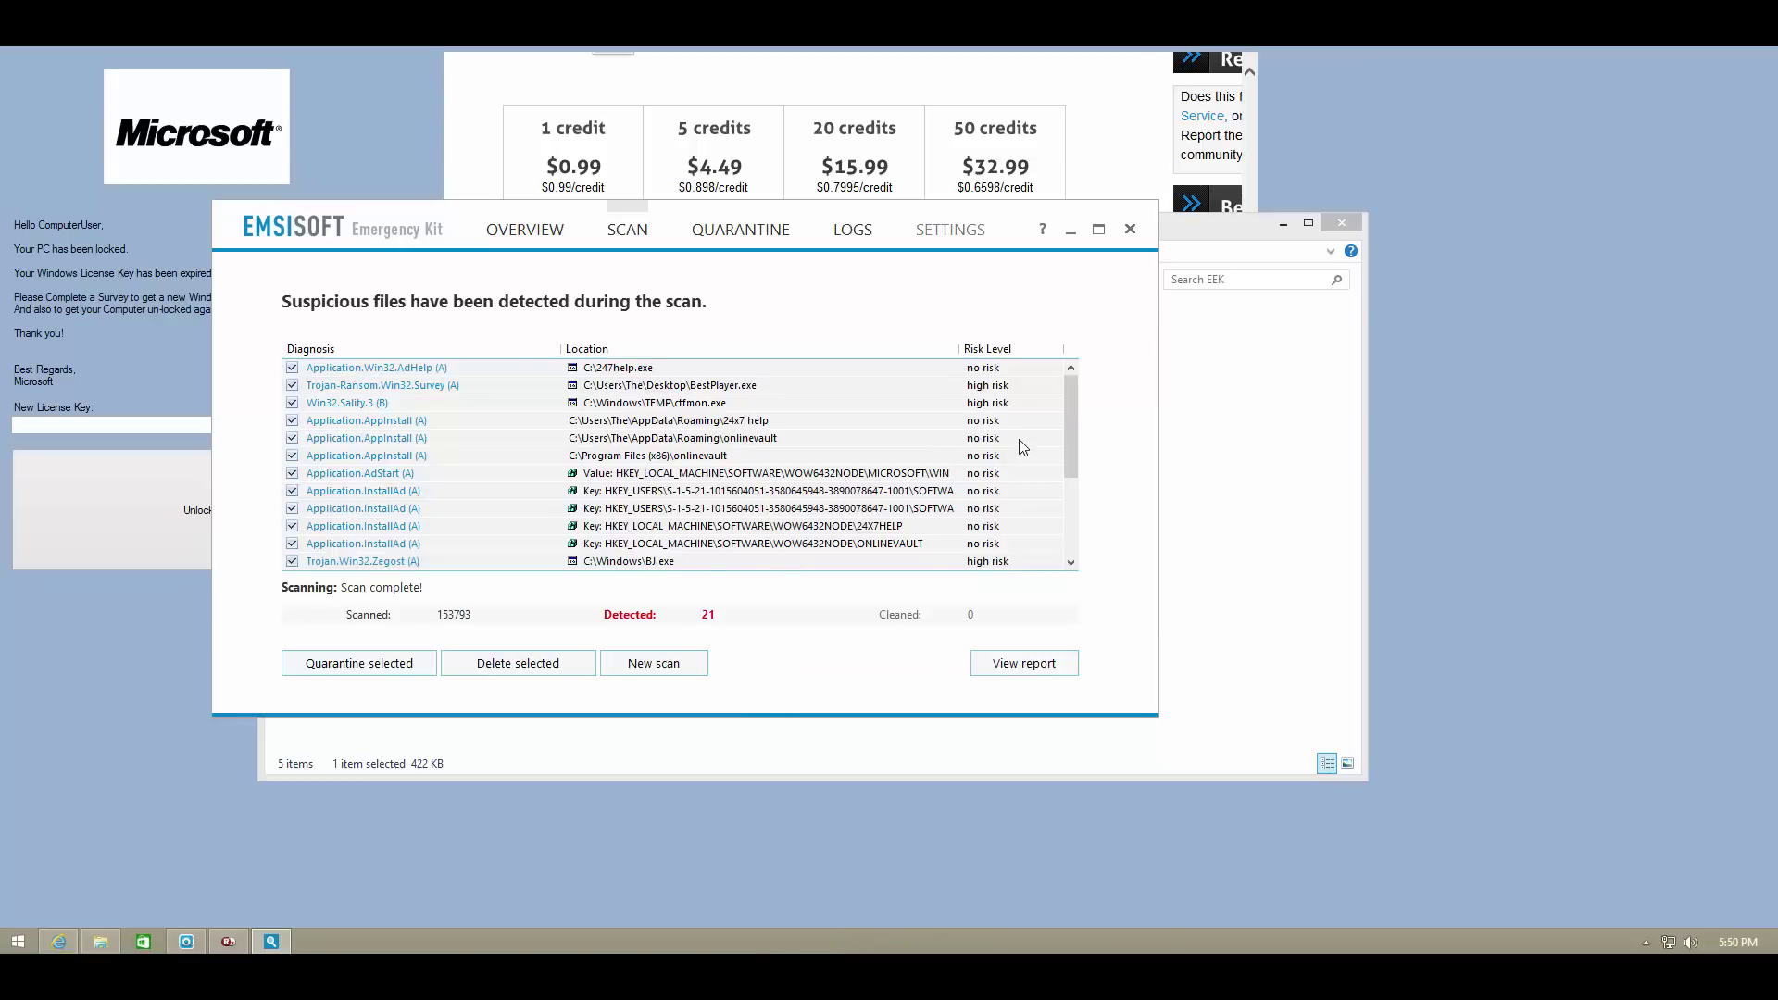
- Quarantine the detected threats, dismiss the 24x7 Help pop-up and its error, and accept the reboot
{"action": "left_click_drag", "start_coordinate": [1070, 419], "coordinate": [1083, 540]}
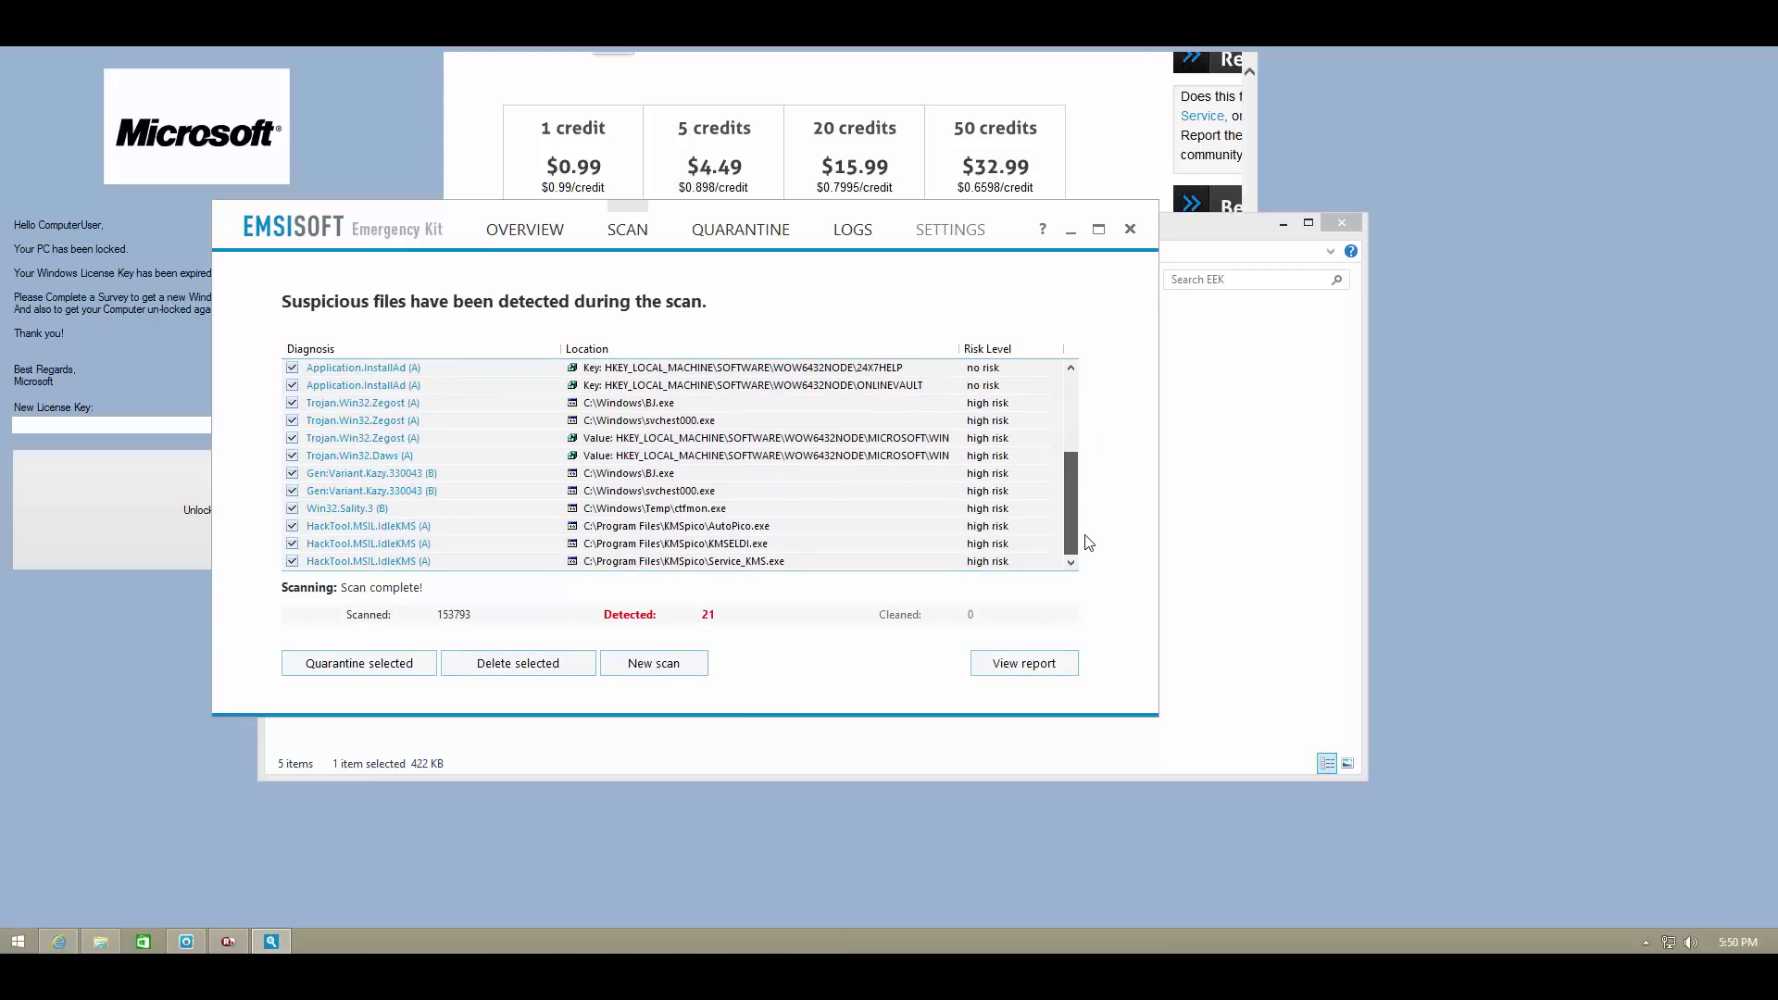
{"action": "left_click_drag", "start_coordinate": [701, 498], "coordinate": [632, 491]}
{"action": "left_click", "coordinate": [342, 665]}
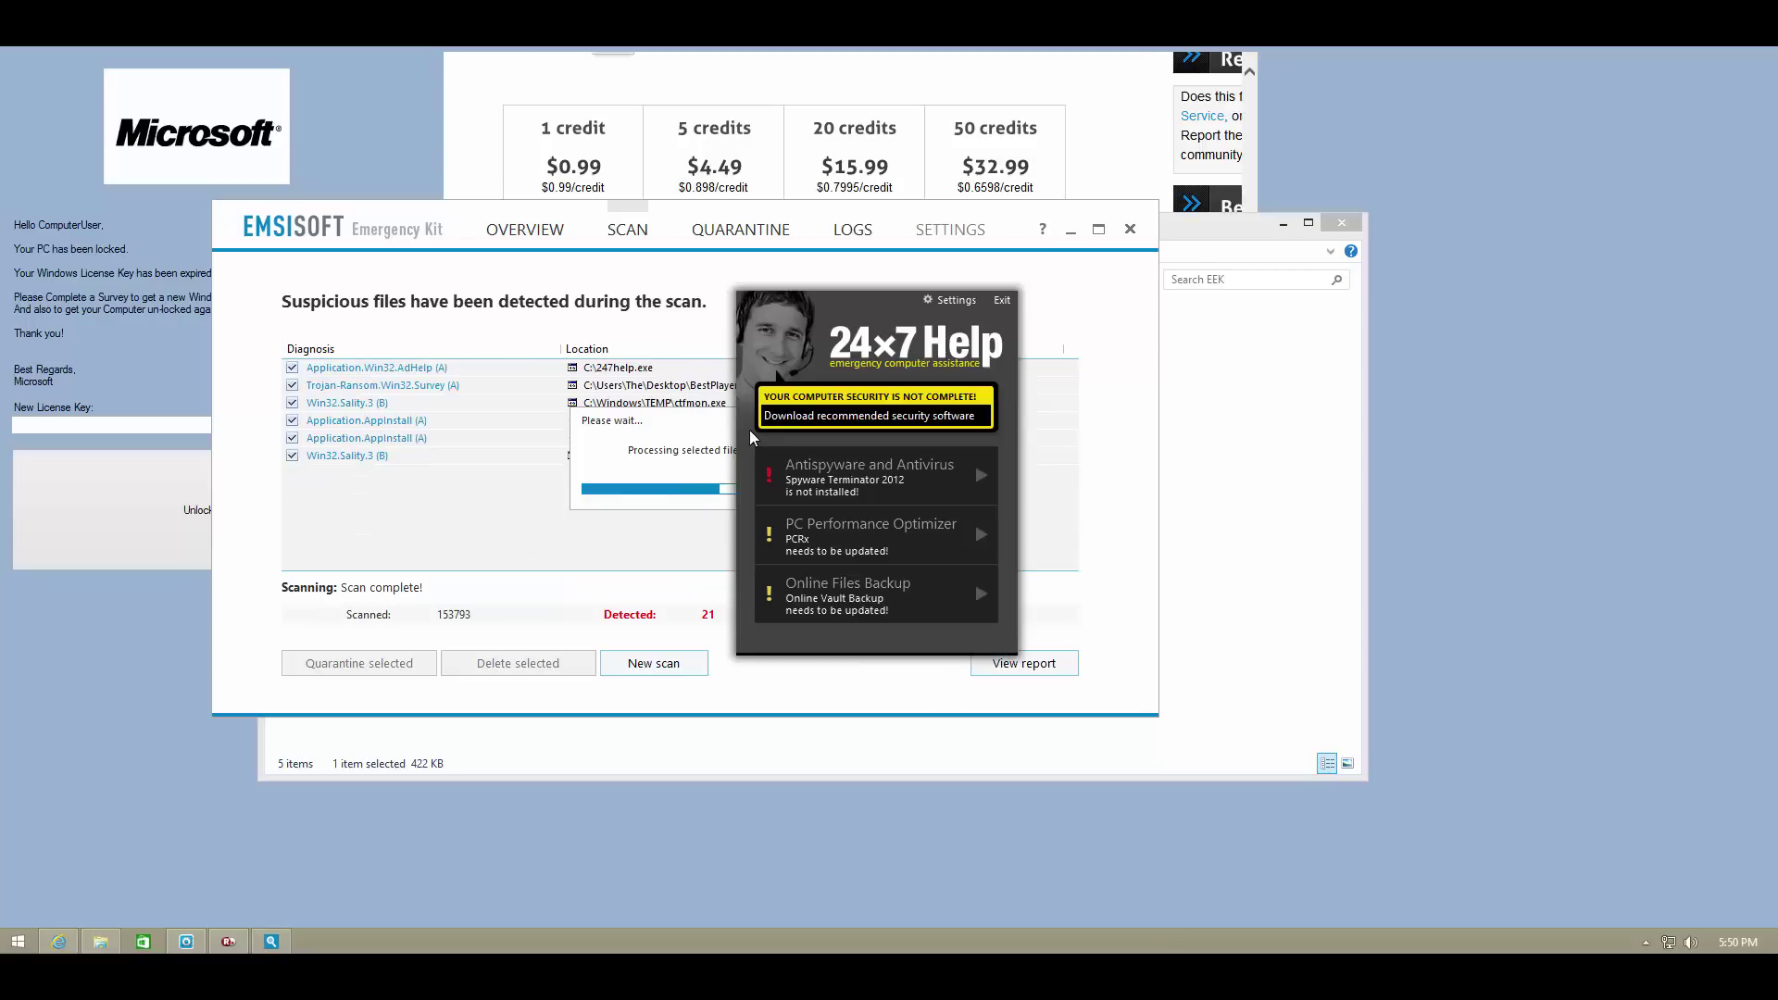
{"action": "left_click", "coordinate": [1000, 301]}
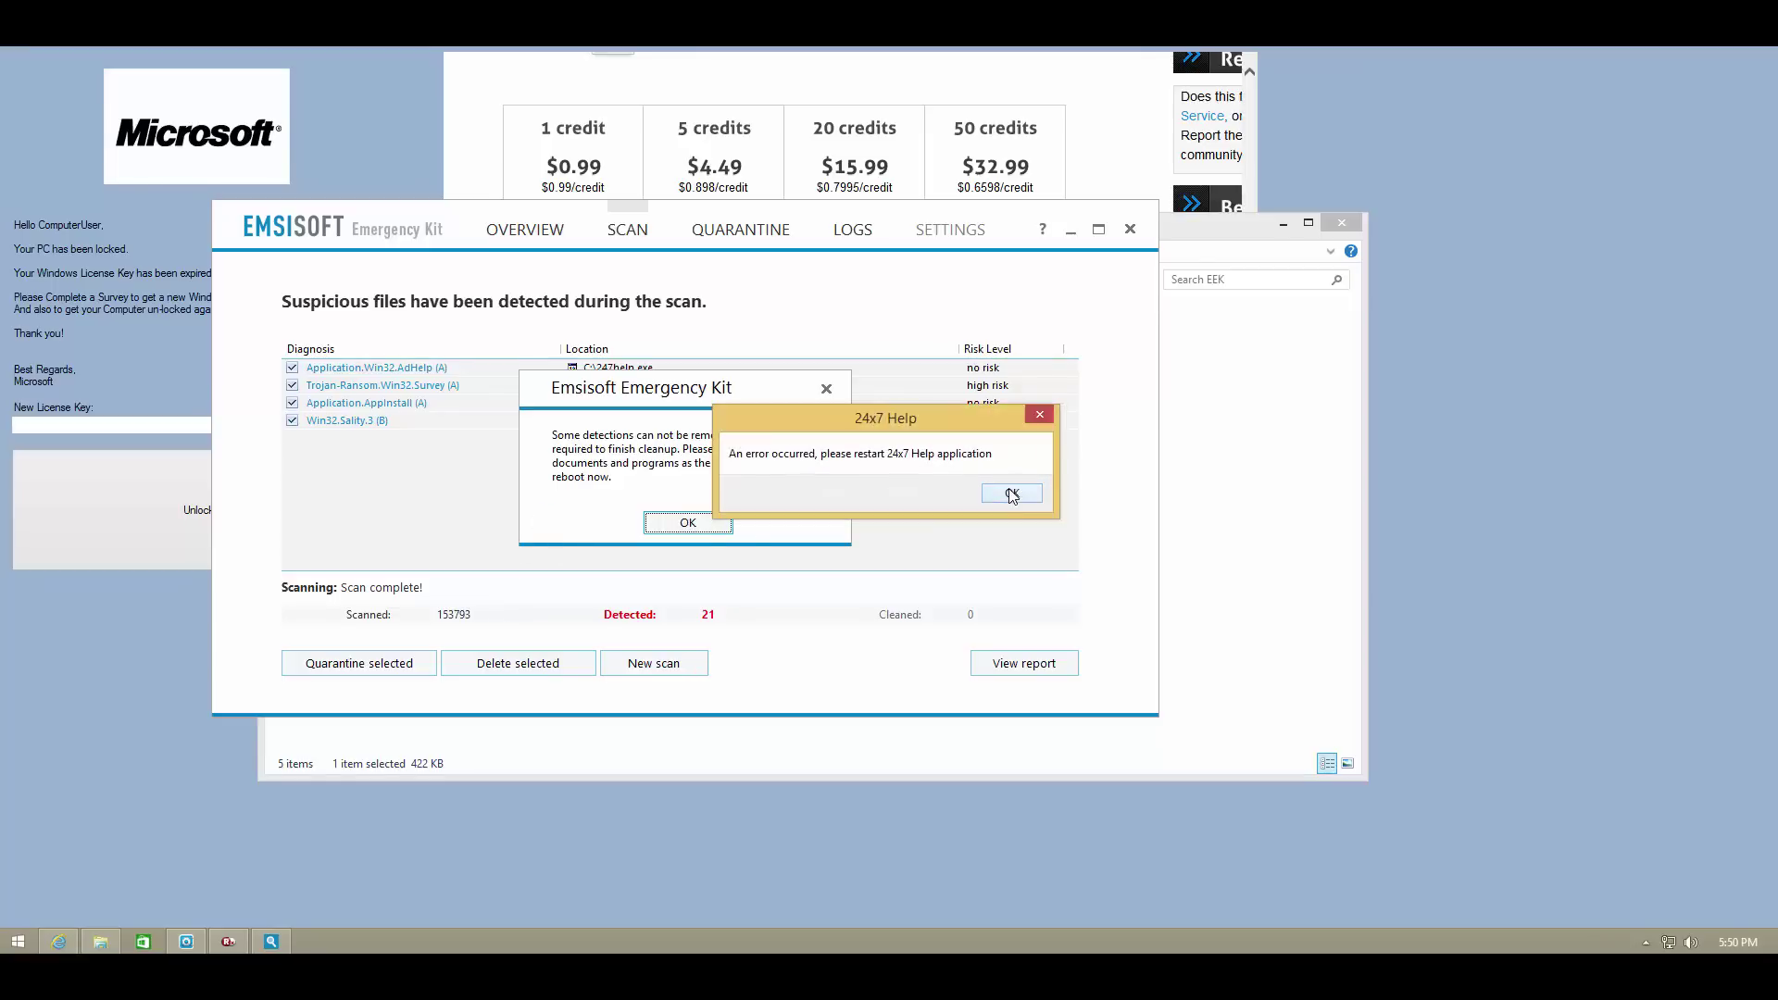
{"action": "left_click", "coordinate": [1010, 493]}
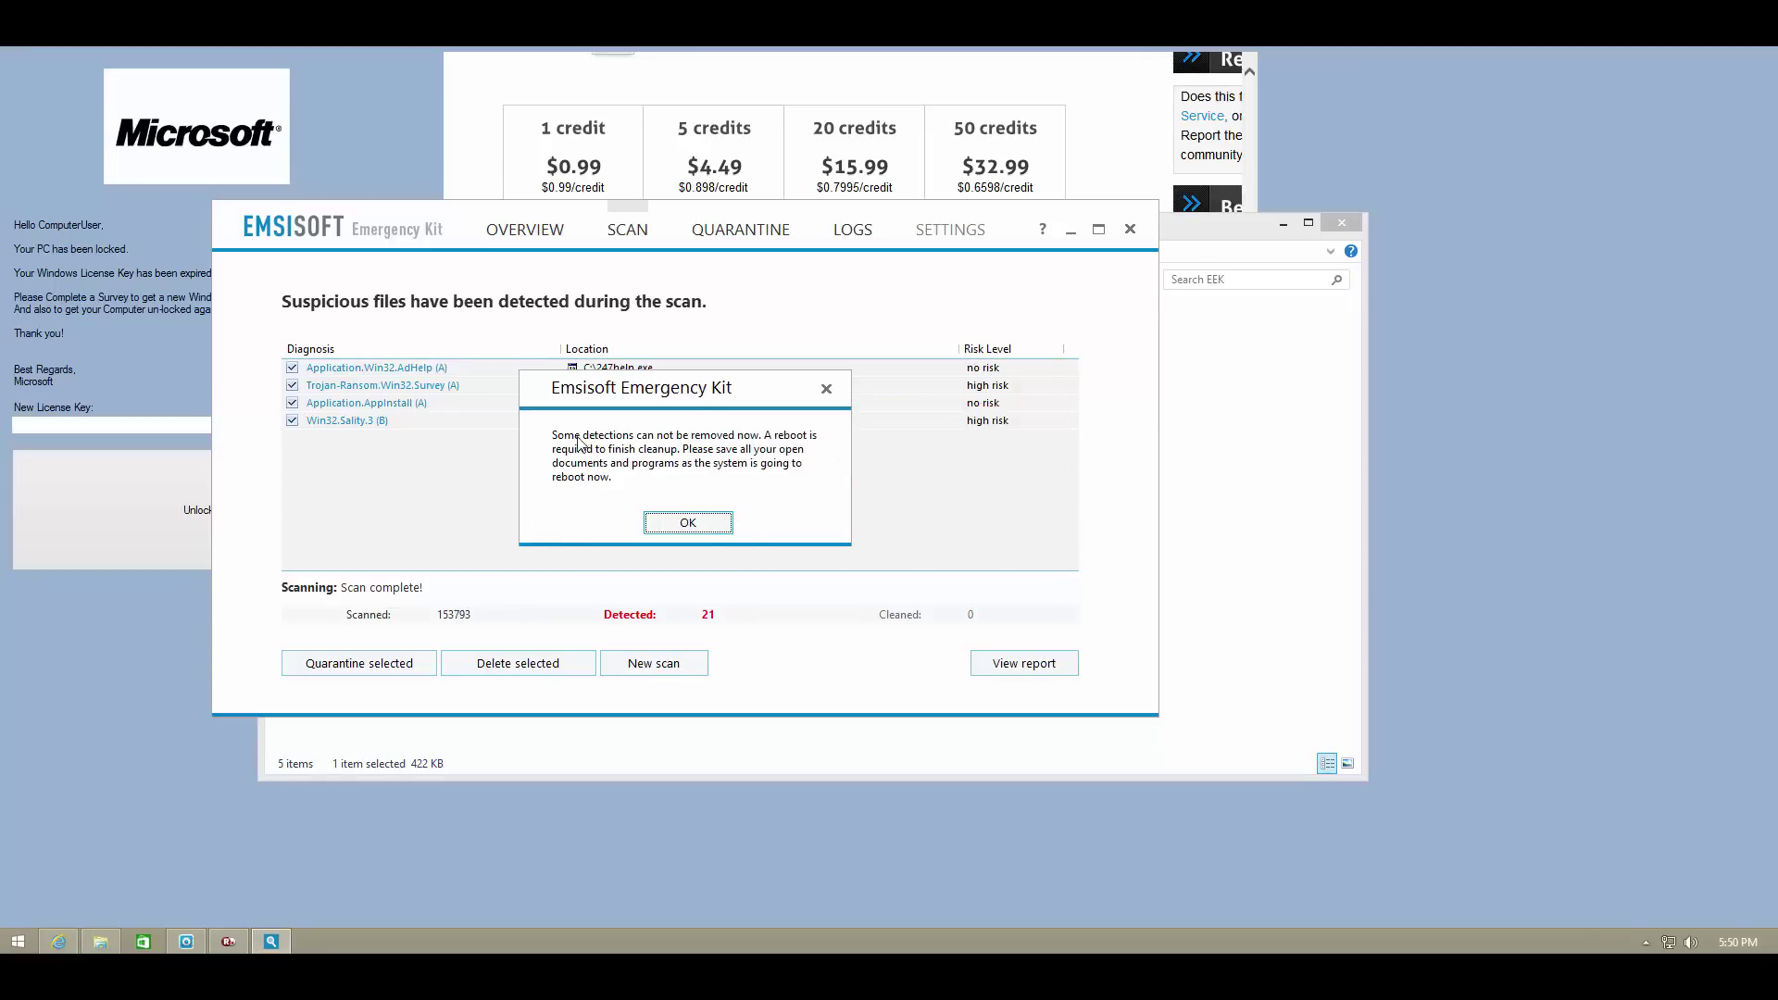
{"action": "left_click", "coordinate": [687, 524]}
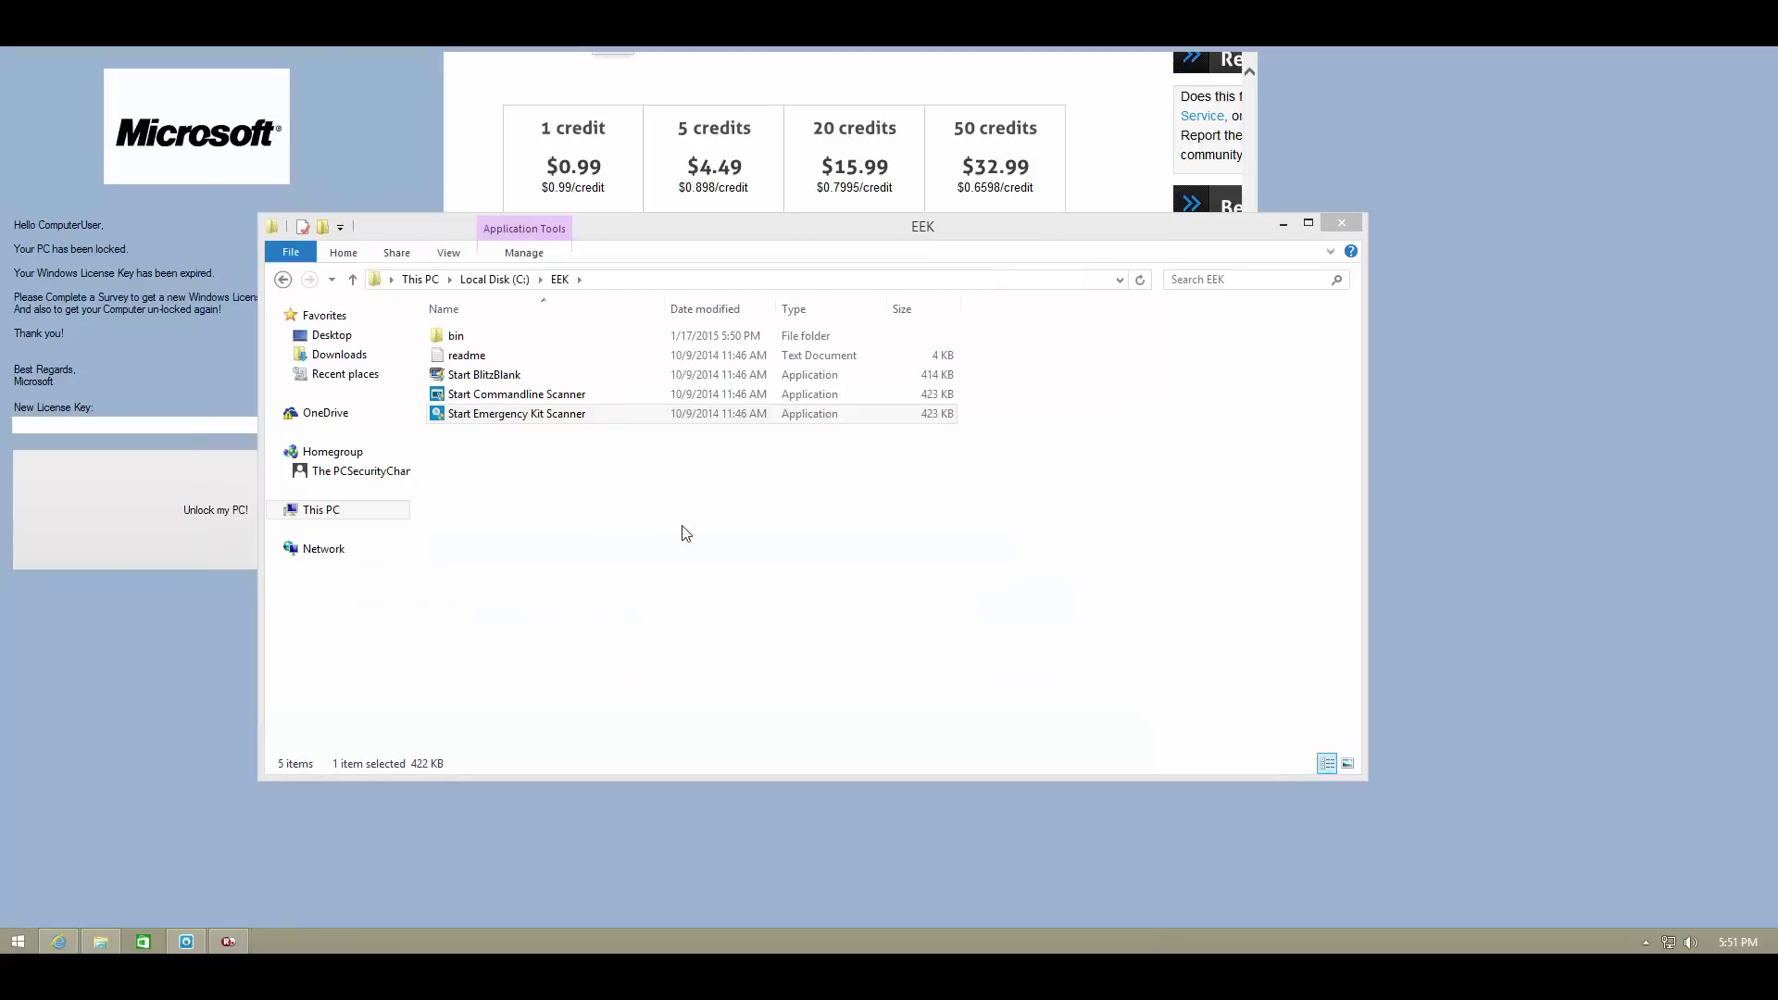